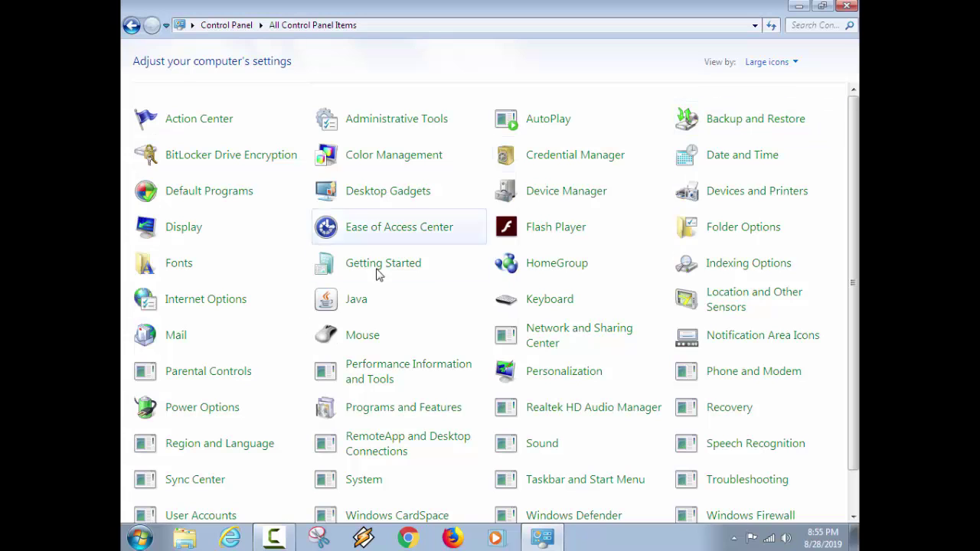
- Open Internet Options from the list of all Control Panel items
scroll(612, 450, "down", 1)
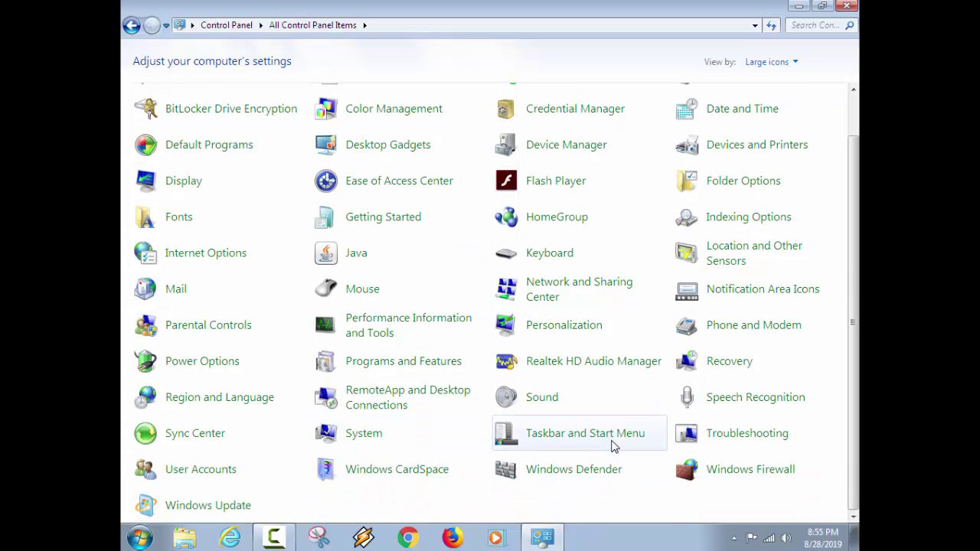
scroll(613, 444, "up", 1)
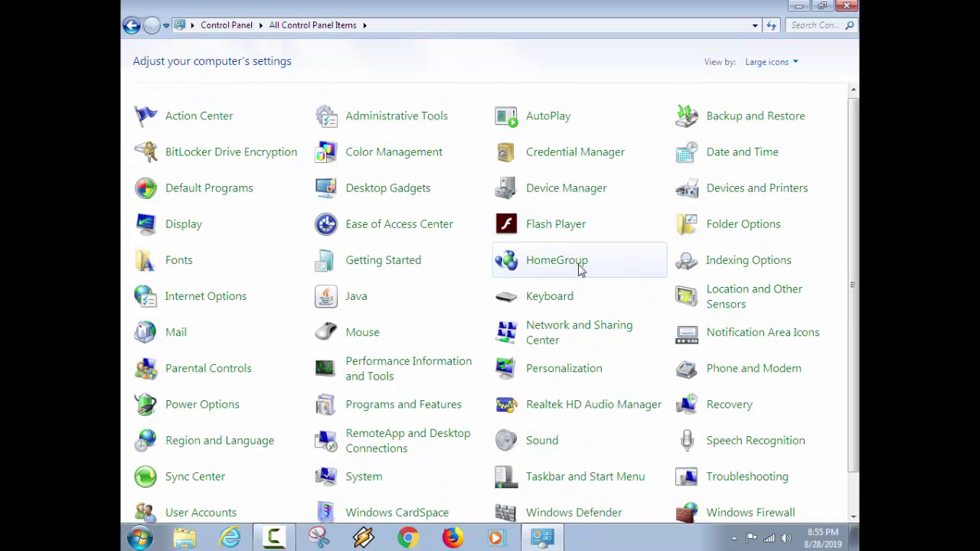
left_click(211, 300)
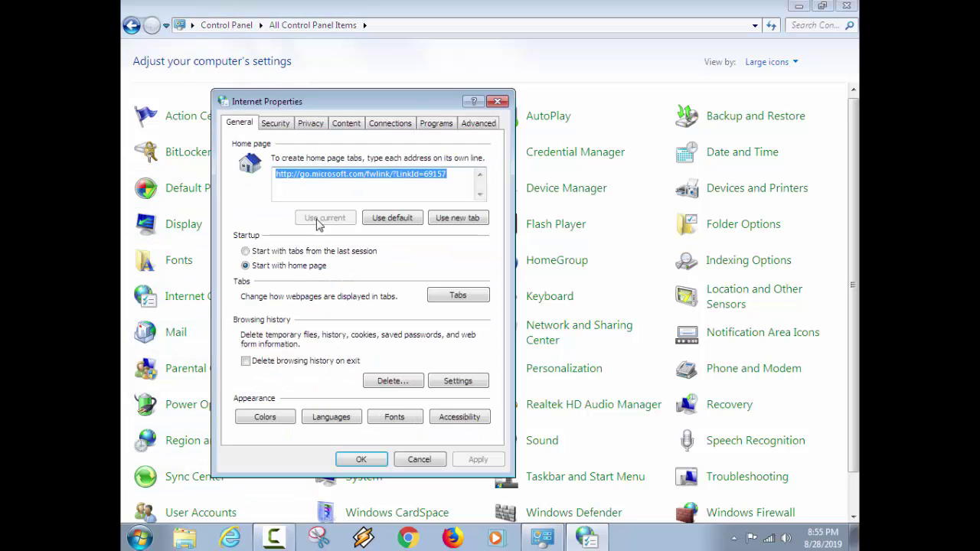
- Look through the advanced Internet settings, from browsing options to security options
left_click(476, 126)
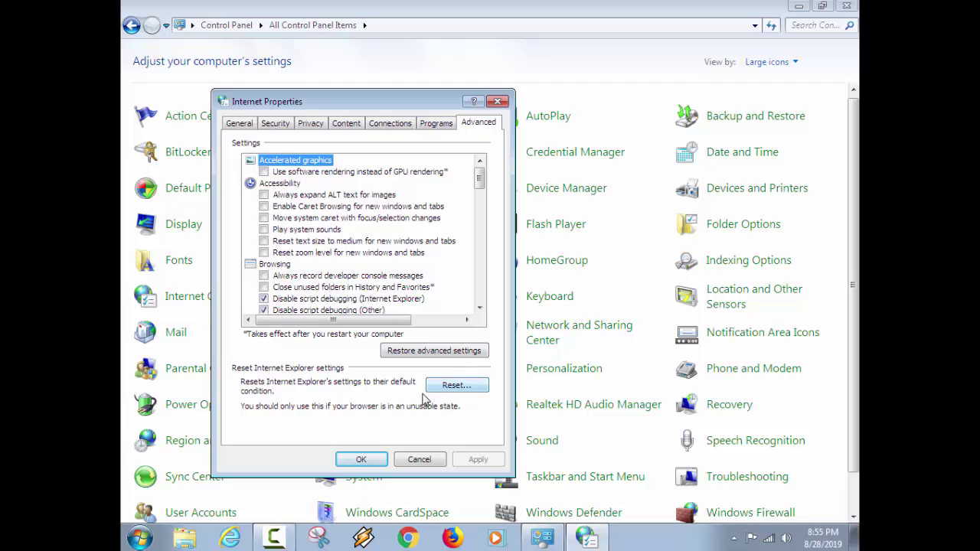
scroll(320, 188, "down", 15)
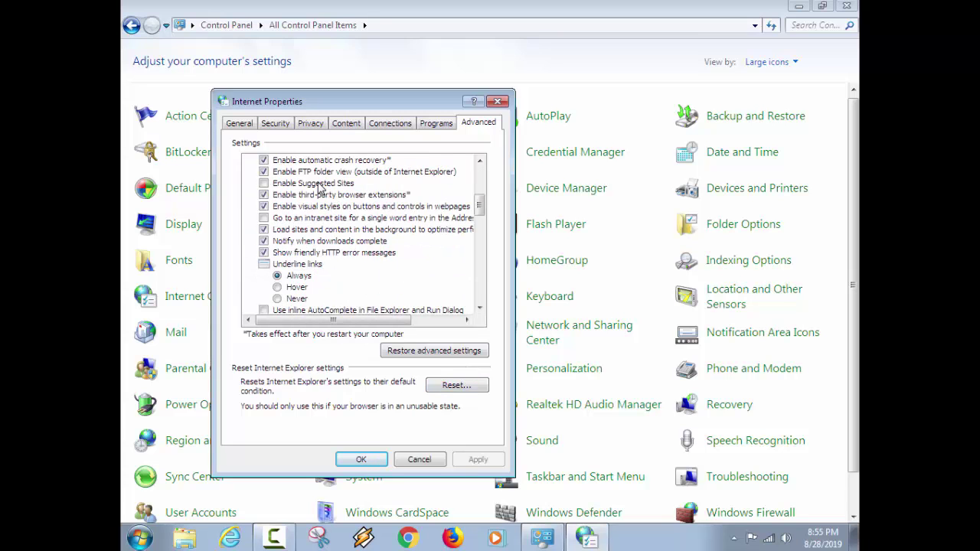
scroll(320, 187, "down", 6)
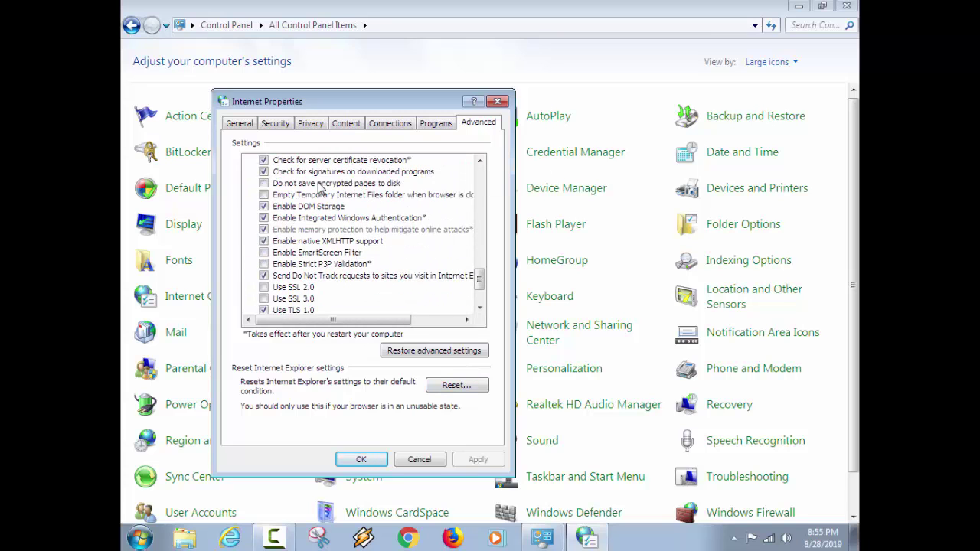
scroll(320, 191, "up", 6)
- Select the Trusted sites security zone, check its list of websites and close the list
left_click(245, 125)
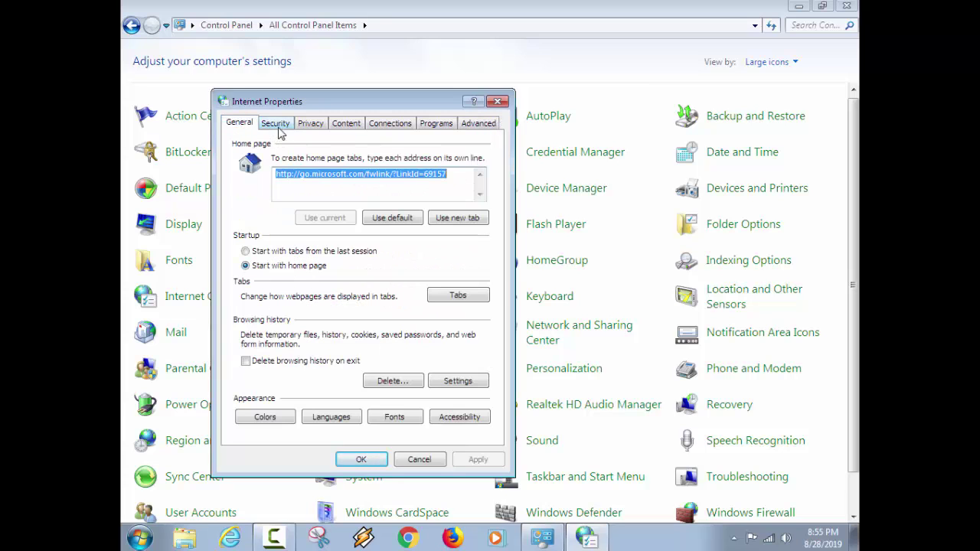
left_click(278, 126)
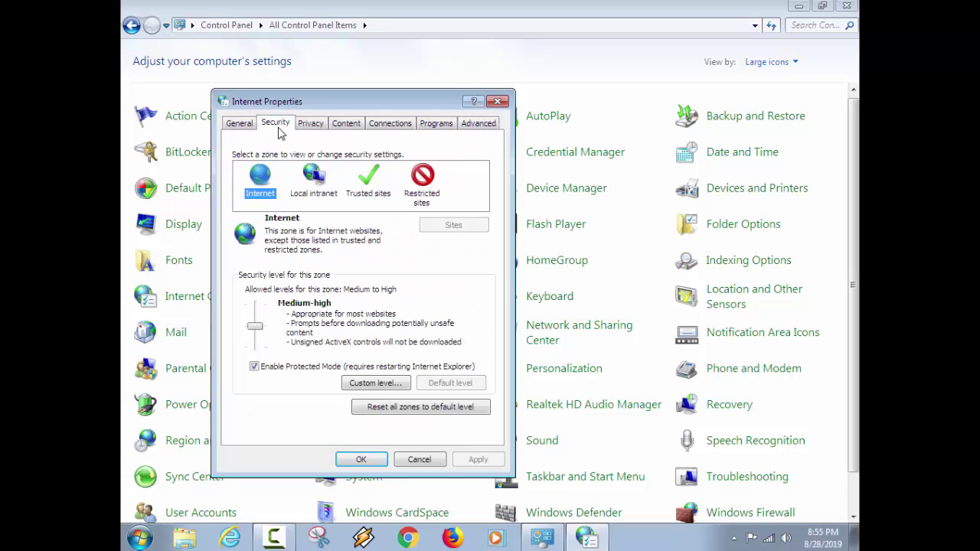
left_click(369, 194)
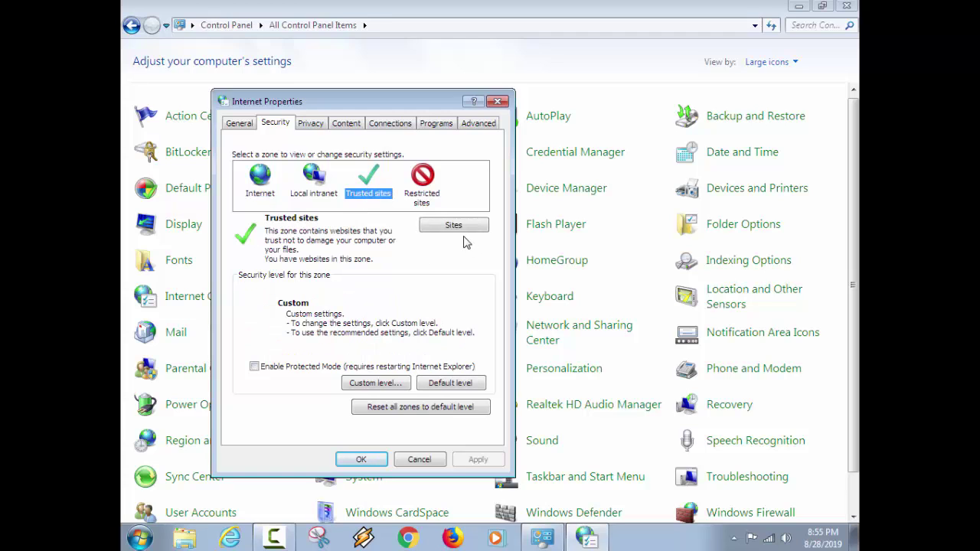
left_click(455, 226)
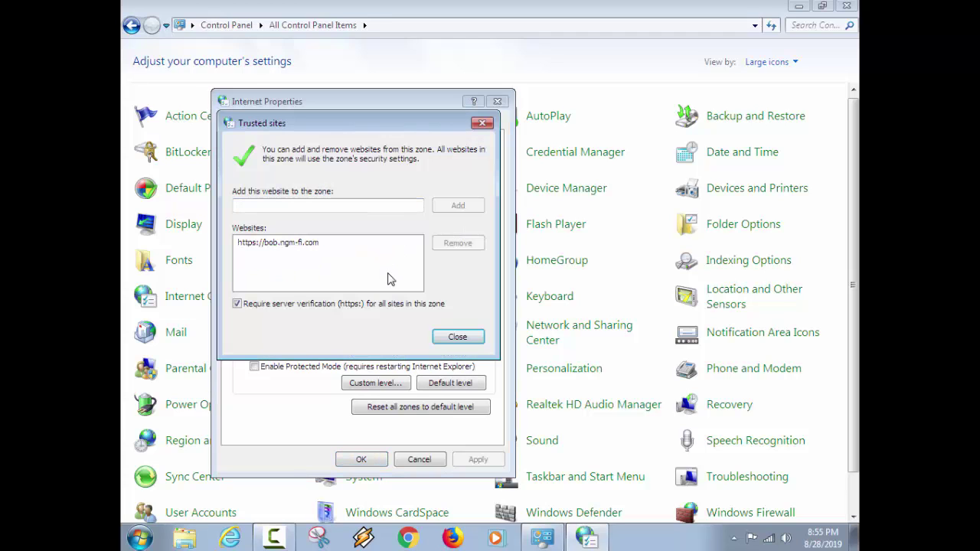
left_click(456, 337)
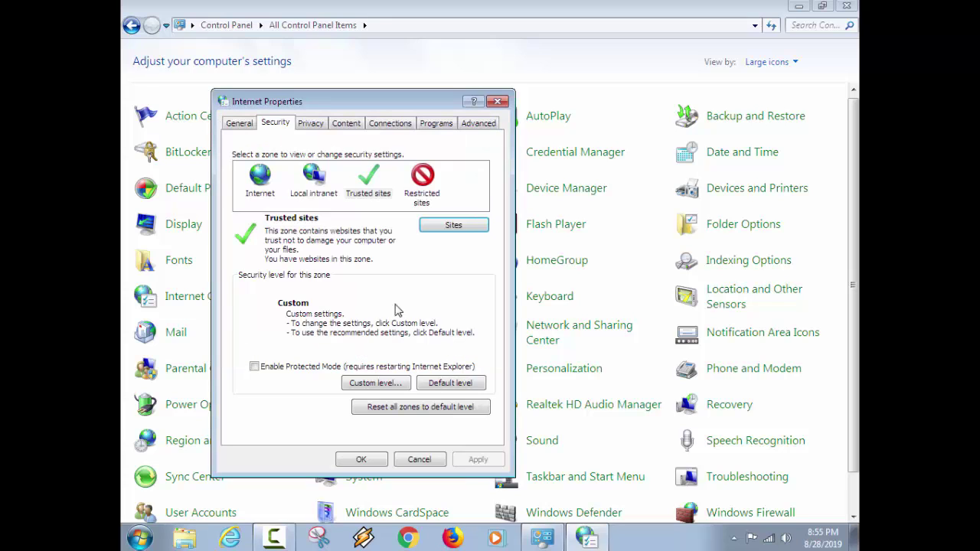
- Open the custom security level of the Trusted sites zone and review the .NET Framework settings
left_click(374, 383)
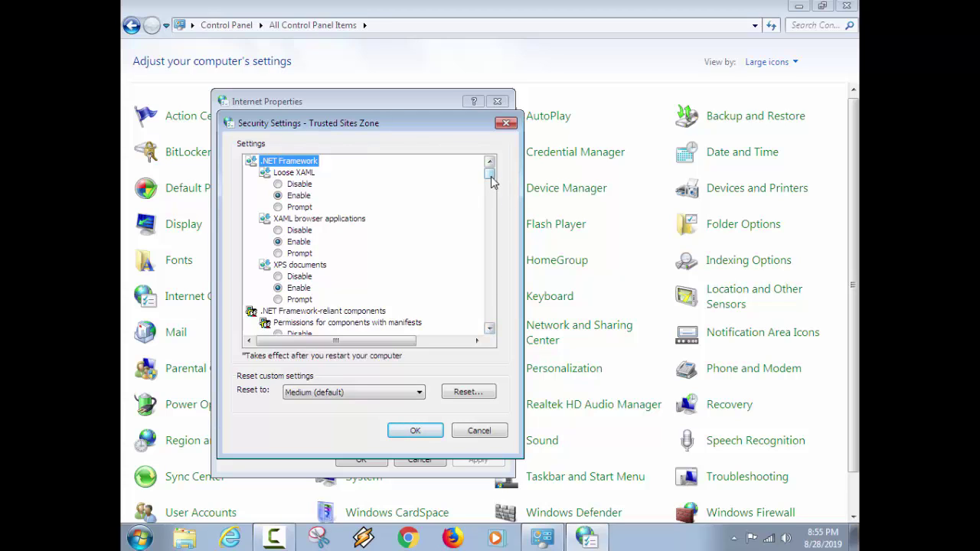
left_click_drag(491, 177, 496, 193)
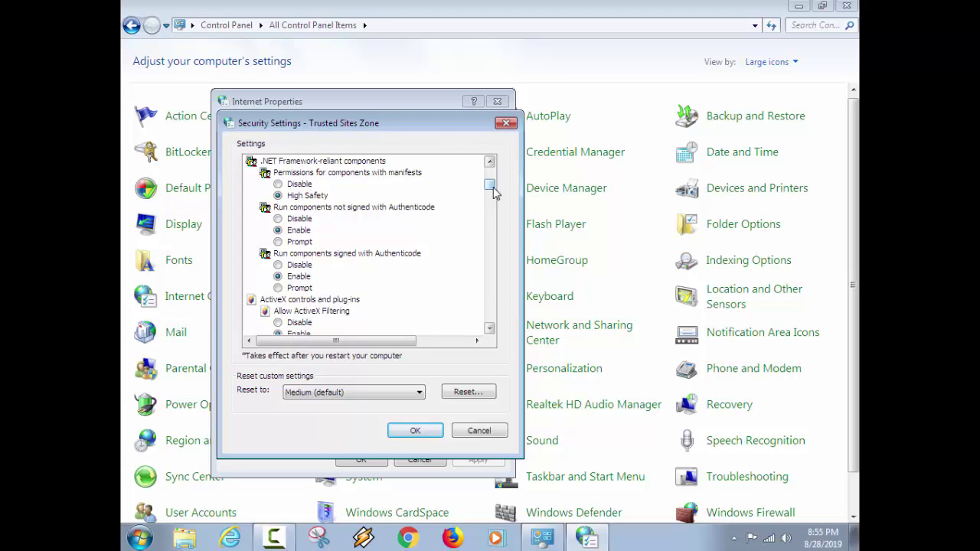
left_click_drag(494, 193, 496, 201)
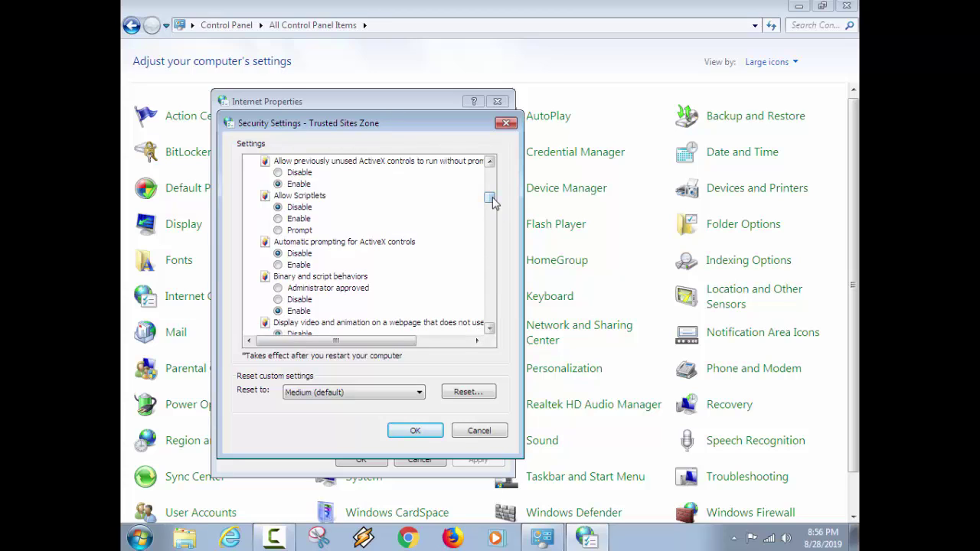
- Examine the ActiveX controls and plug-ins settings, through to scripting of ActiveX controls marked safe
left_click(490, 329)
left_click(490, 329)
left_click(490, 329)
left_click(490, 329)
left_click(490, 330)
left_click(490, 329)
left_click(490, 329)
left_click(490, 329)
left_click(490, 329)
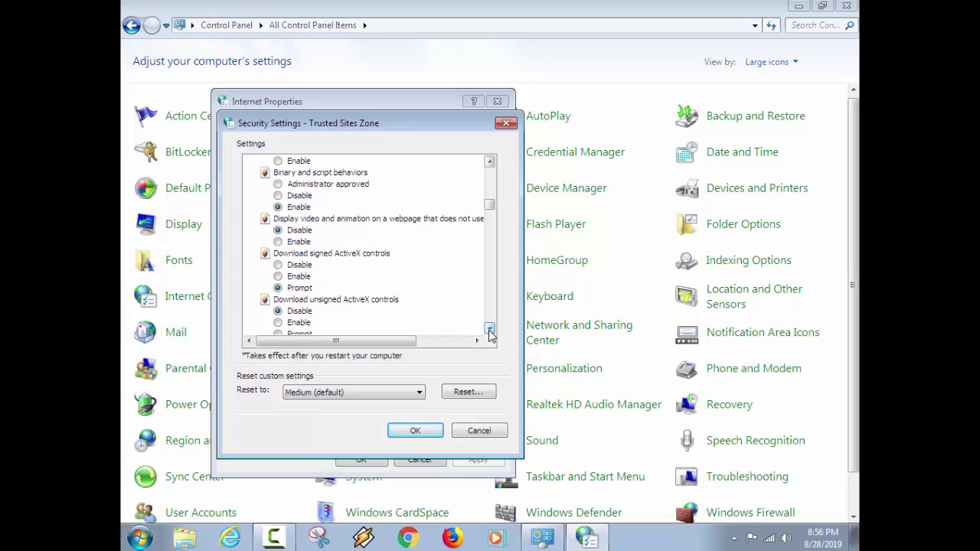
left_click(490, 329)
left_click(490, 329)
left_click(490, 329)
left_click(491, 329)
left_click(490, 329)
left_click(490, 330)
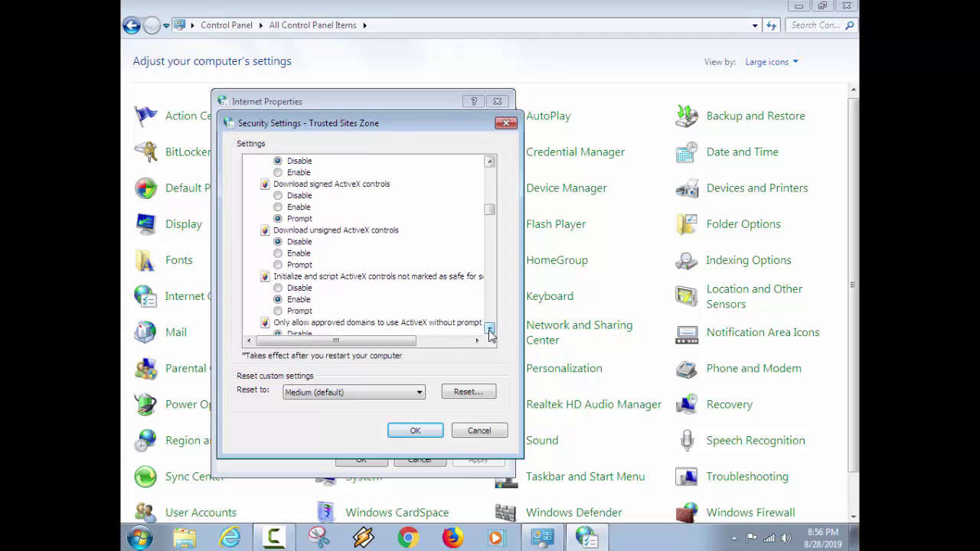
left_click(490, 329)
left_click(490, 329)
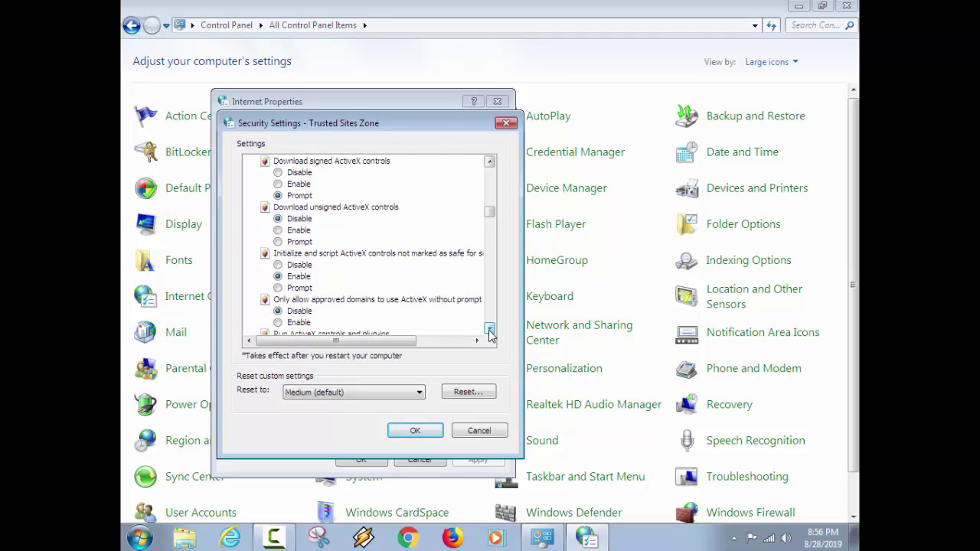
left_click(490, 329)
left_click(490, 329)
left_click(490, 329)
left_click(490, 329)
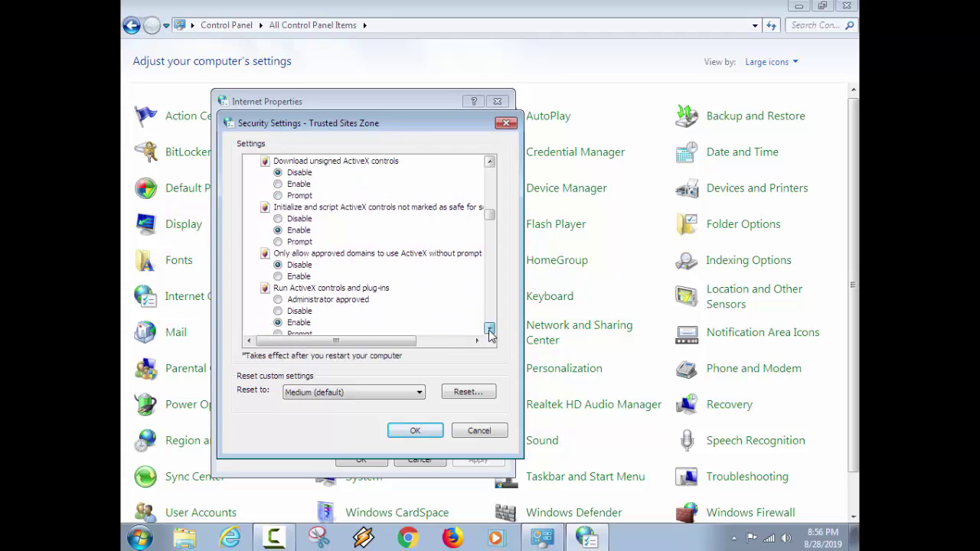
left_click(490, 329)
left_click(490, 329)
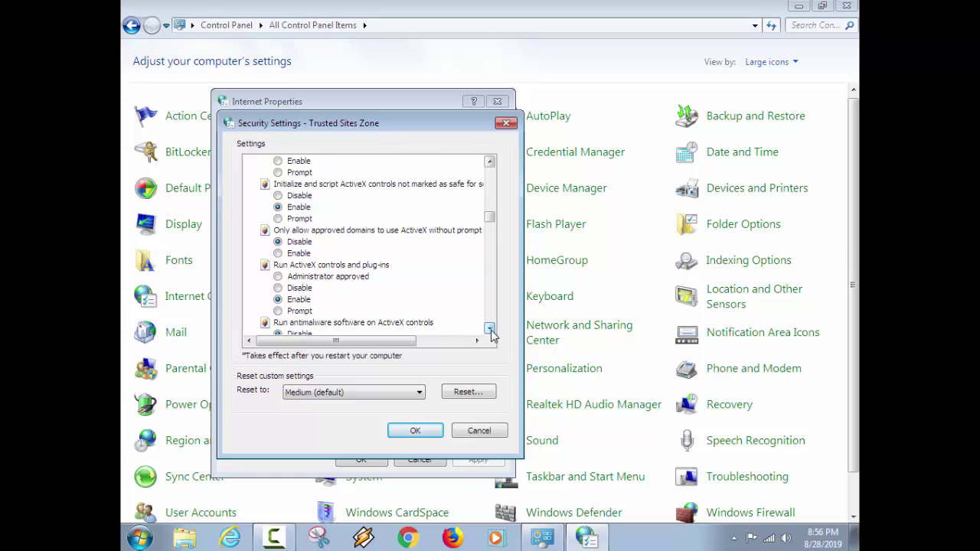
left_click(490, 329)
left_click(490, 329)
left_click(490, 329)
left_click(490, 329)
left_click(490, 329)
left_click(490, 329)
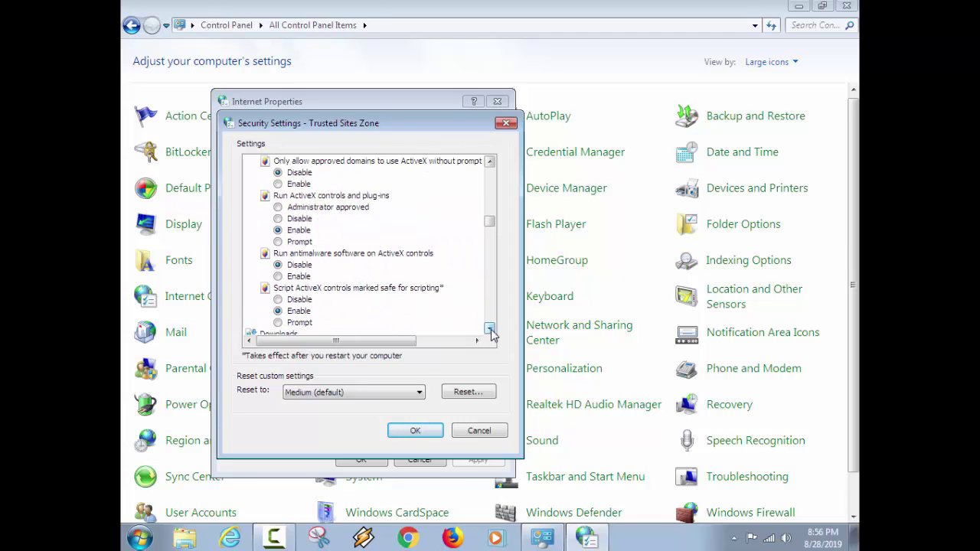
- Examine the file download, font download and .NET Framework setup settings of the Trusted sites zone
left_click(490, 329)
left_click(490, 330)
left_click(490, 329)
left_click(490, 329)
left_click(490, 329)
left_click(490, 329)
left_click(490, 329)
left_click(490, 329)
left_click(490, 330)
left_click(490, 329)
left_click(490, 329)
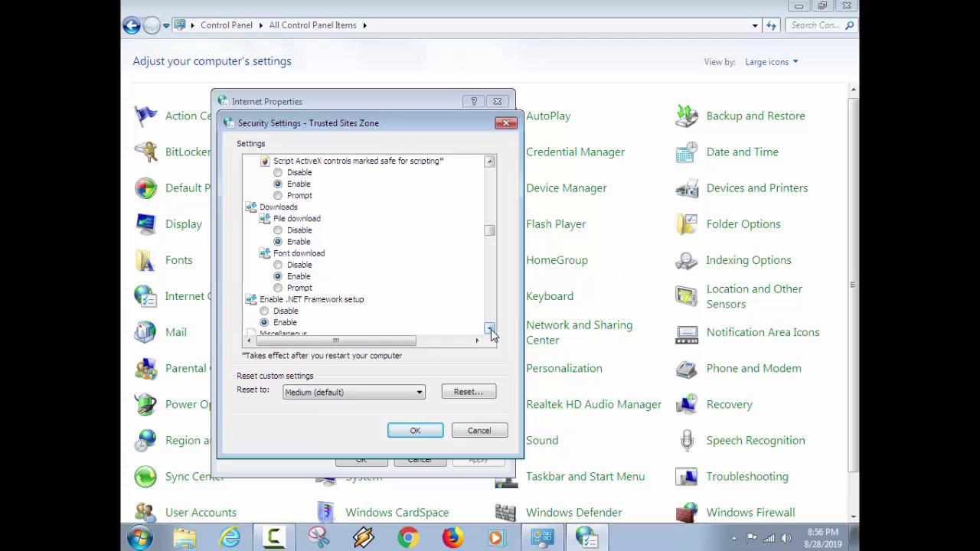
left_click(490, 330)
left_click(490, 329)
left_click(491, 330)
left_click(490, 329)
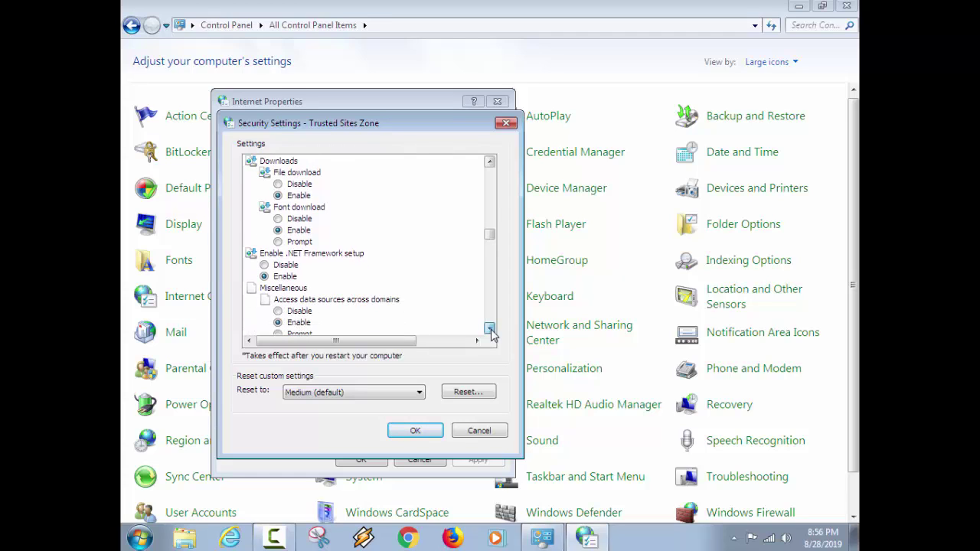
- Examine the Miscellaneous settings for data access across domains, dragging content between domains and META REFRESH
left_click(490, 330)
left_click(490, 330)
left_click(490, 329)
left_click(490, 329)
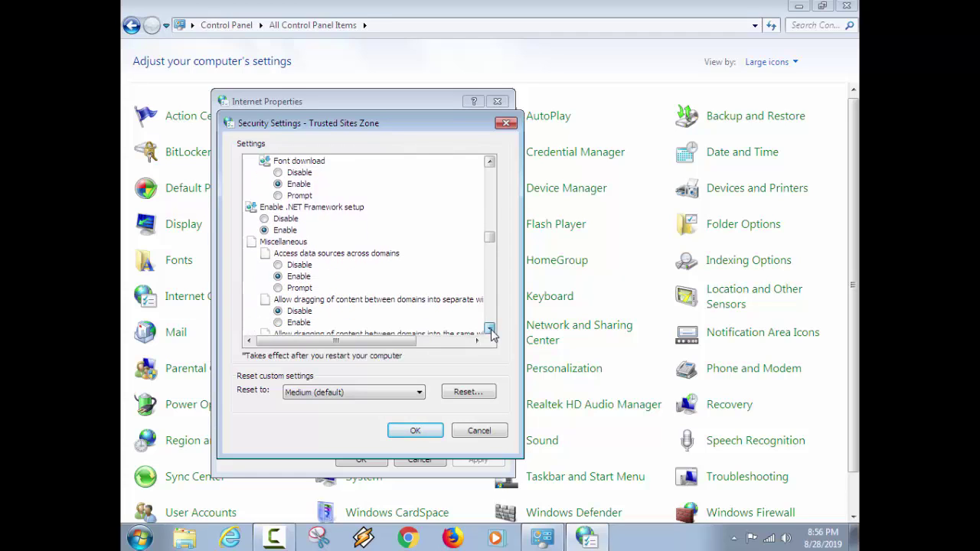
left_click(490, 329)
left_click(490, 329)
left_click(490, 329)
left_click(490, 330)
left_click(490, 330)
left_click(490, 329)
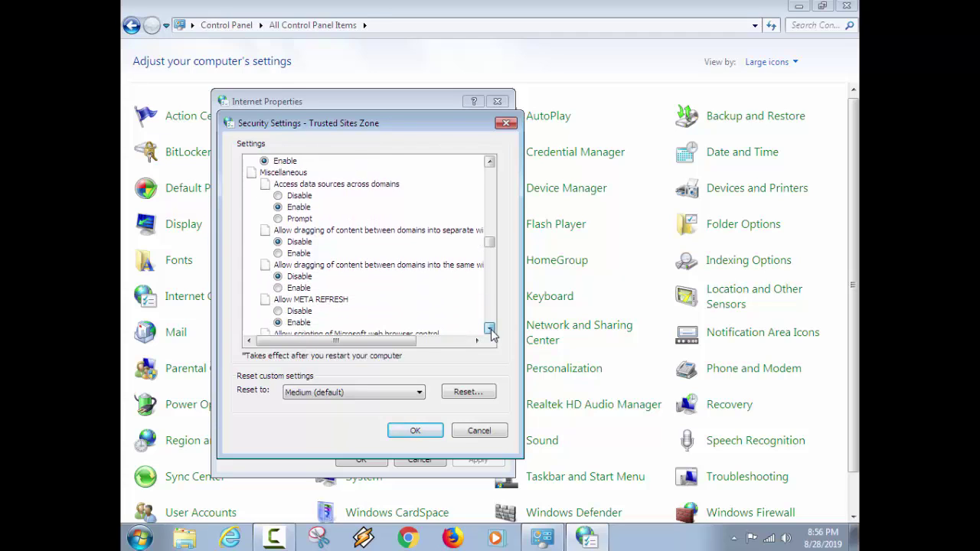
left_click(490, 329)
left_click(490, 329)
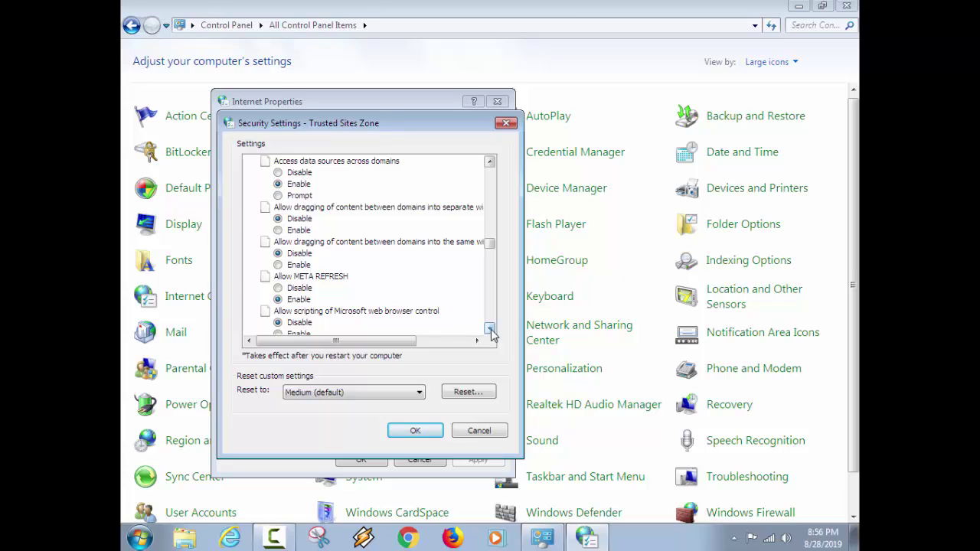
- Examine the settings for web browser control scripting, script-initiated windows, restricted protocols and windows without address or status bars
left_click(491, 329)
left_click(490, 329)
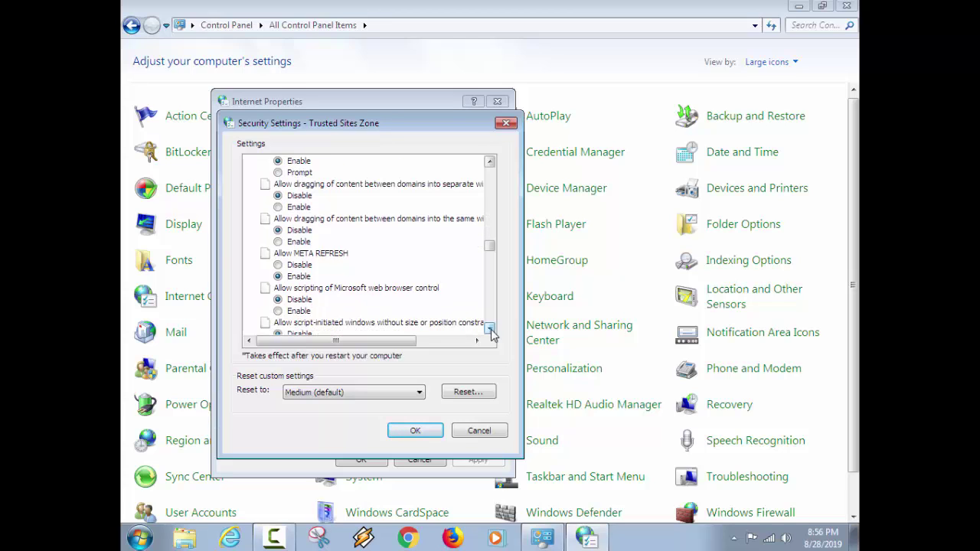
left_click(490, 329)
left_click(490, 330)
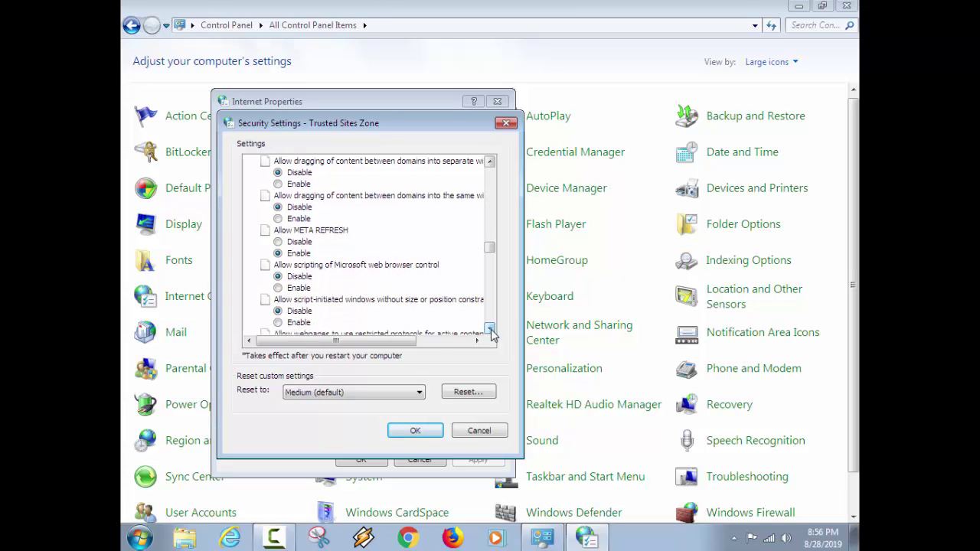
left_click(490, 329)
left_click(491, 330)
left_click(490, 329)
left_click(490, 329)
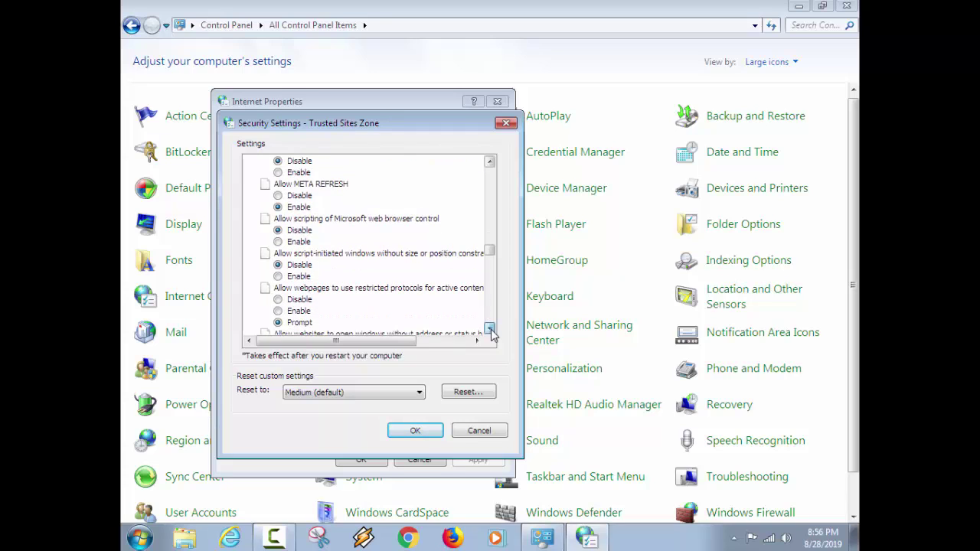
left_click(490, 329)
left_click(490, 330)
left_click(490, 329)
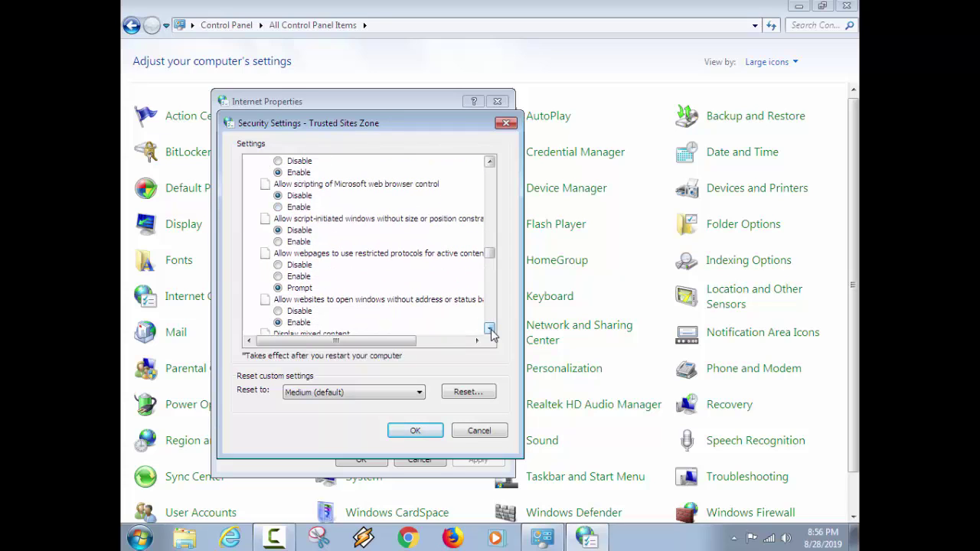
- Examine the settings for mixed content display, client certificate selection prompts, and dragging or copying and pasting files
left_click(490, 329)
left_click(490, 329)
left_click(490, 329)
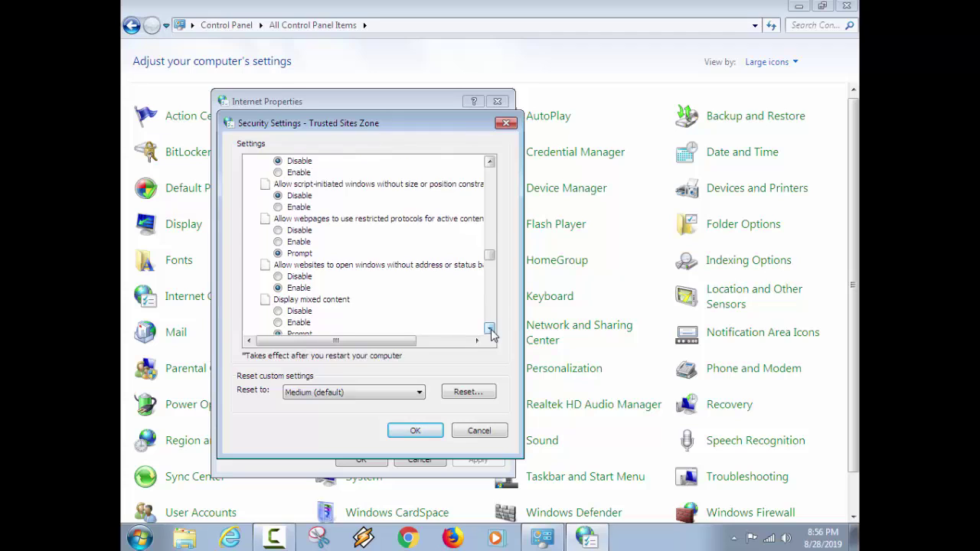
left_click(490, 329)
left_click(490, 330)
left_click(490, 329)
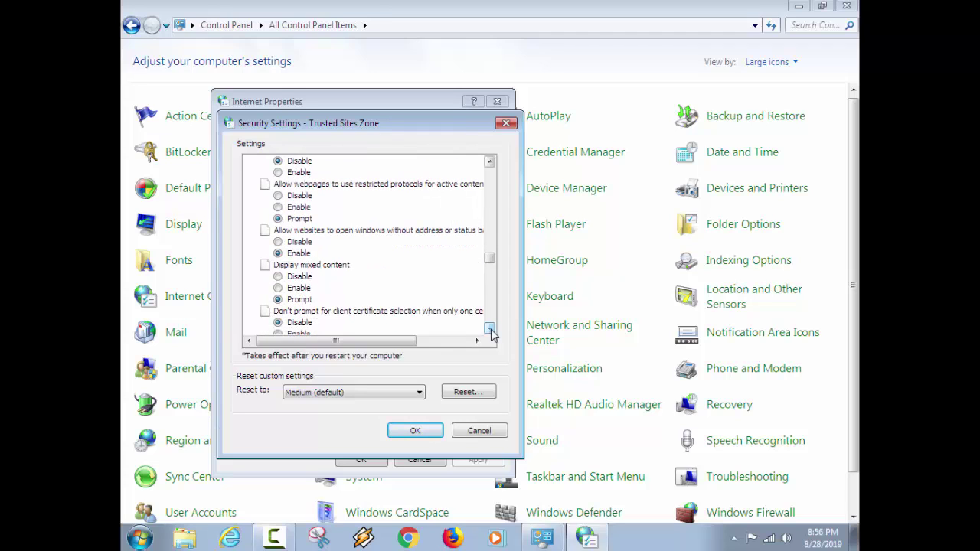
left_click(490, 329)
left_click(490, 330)
left_click(490, 329)
left_click(490, 329)
left_click(490, 329)
left_click(490, 329)
left_click(491, 329)
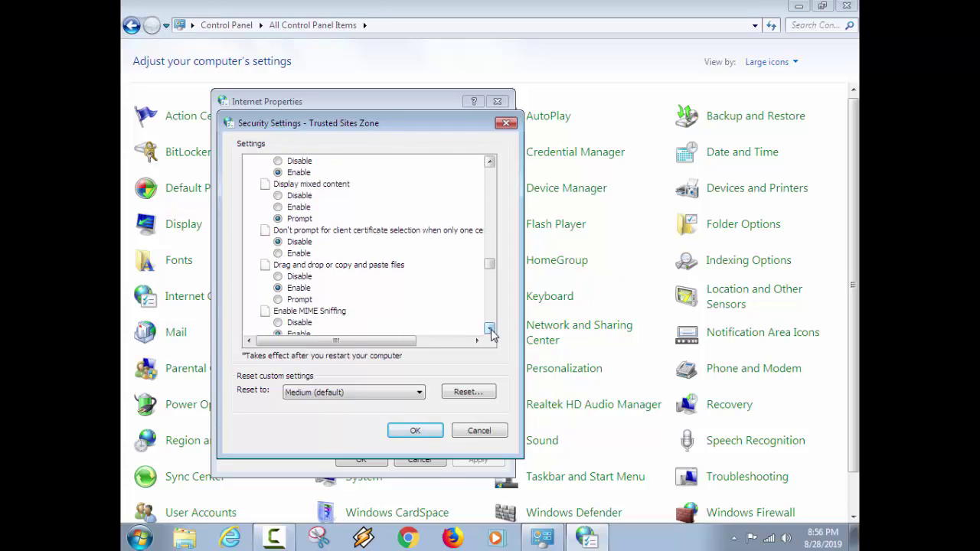
- Examine the settings for MIME sniffing, including the local directory path in uploads, and launching applications and unsafe files
left_click(490, 329)
left_click(491, 329)
left_click(490, 329)
left_click(490, 329)
left_click(490, 330)
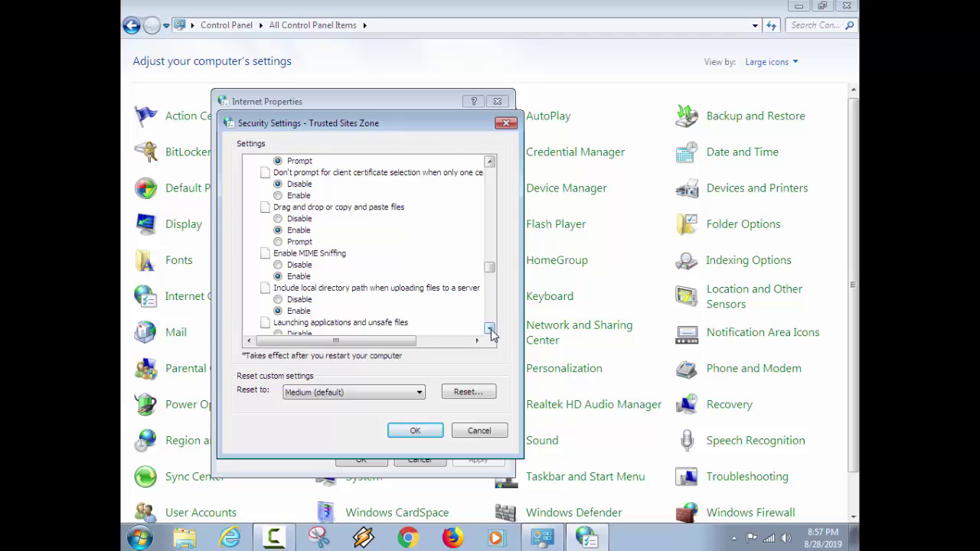
left_click(490, 330)
left_click(490, 329)
left_click(490, 329)
left_click(490, 330)
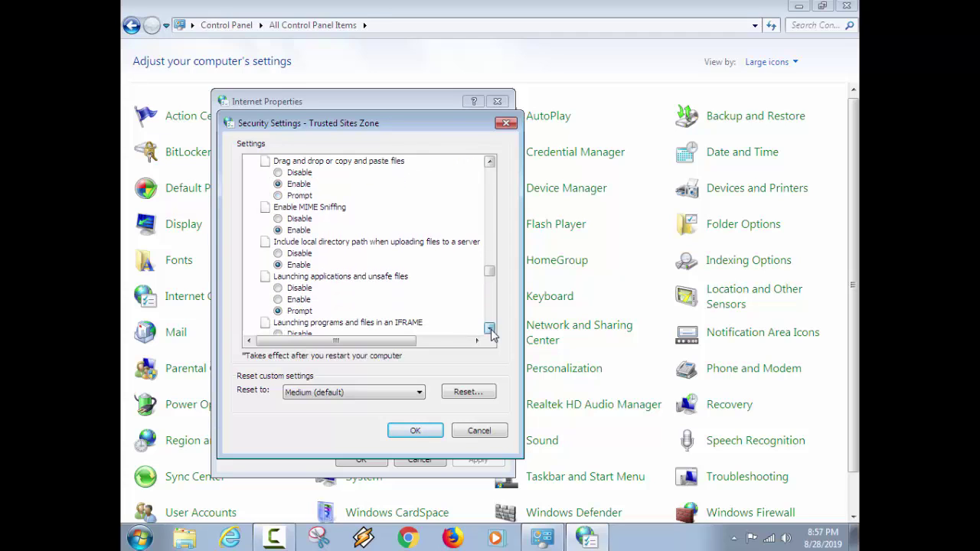
- Examine the settings for launching programs in an IFRAME, cross-domain frame navigation, legacy filters and non-encrypted form data
left_click(490, 329)
left_click(490, 329)
left_click(491, 329)
left_click(490, 329)
left_click(490, 329)
left_click(490, 330)
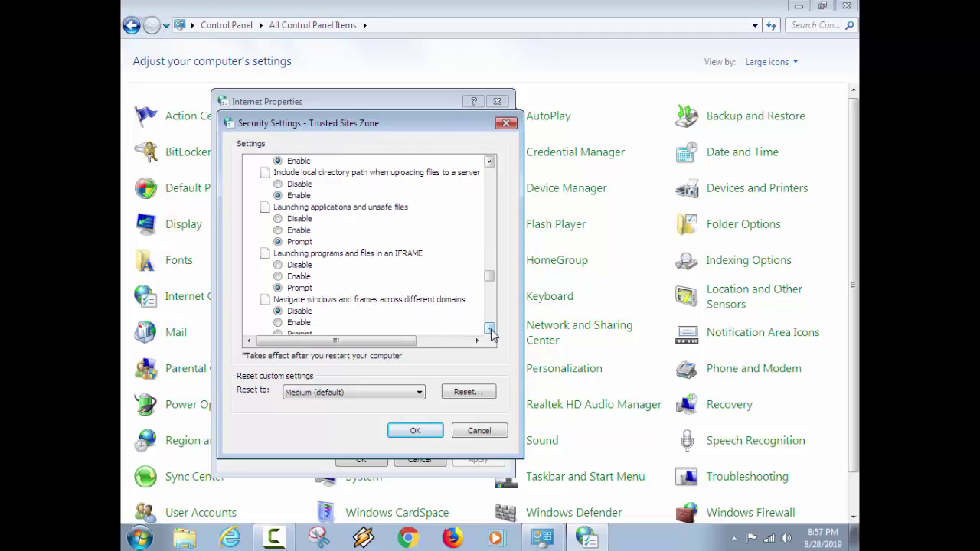
left_click(490, 329)
left_click(490, 330)
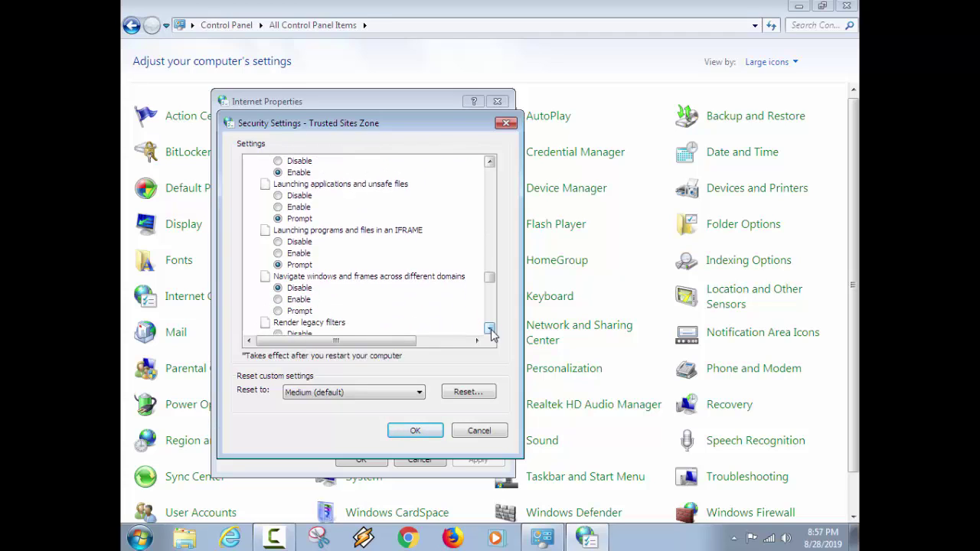
left_click(490, 330)
left_click(490, 329)
left_click(490, 329)
left_click(490, 329)
left_click(490, 330)
left_click(490, 329)
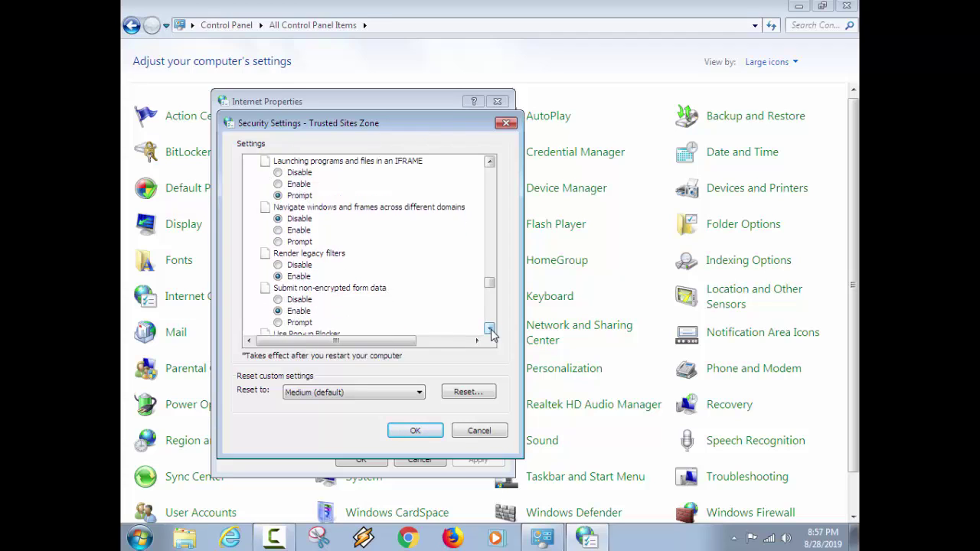
- Examine the Pop-up Blocker, SmartScreen Filter, userdata persistence and less privileged web content zone settings
left_click(490, 329)
left_click(490, 329)
left_click(490, 329)
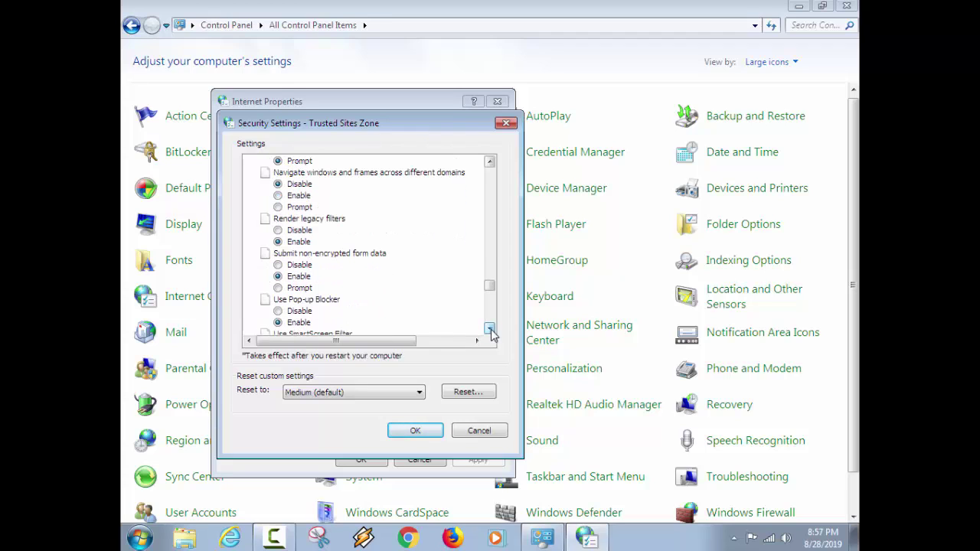
left_click(490, 329)
left_click(490, 329)
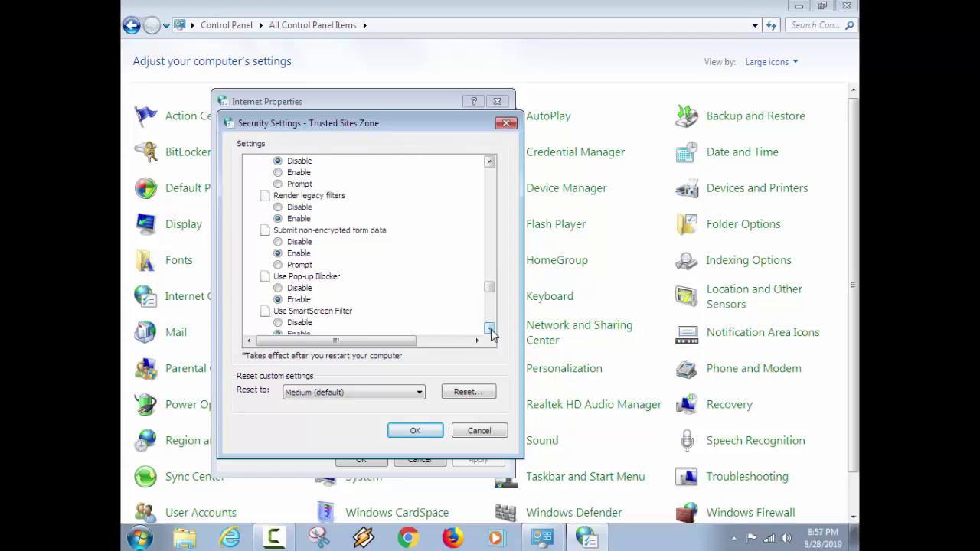
left_click(490, 329)
left_click(490, 330)
left_click(490, 329)
left_click(490, 329)
left_click(490, 329)
left_click(490, 329)
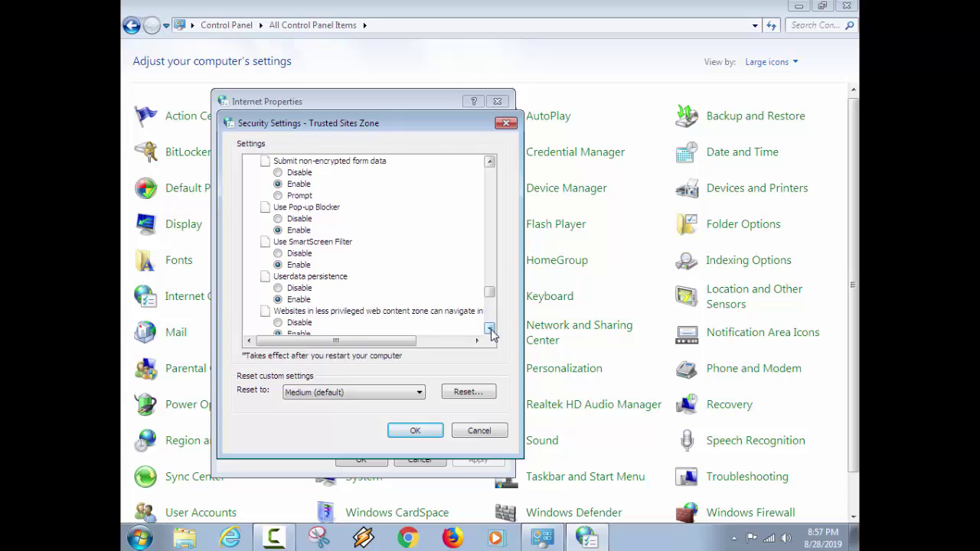
left_click(491, 330)
left_click(490, 330)
left_click(490, 329)
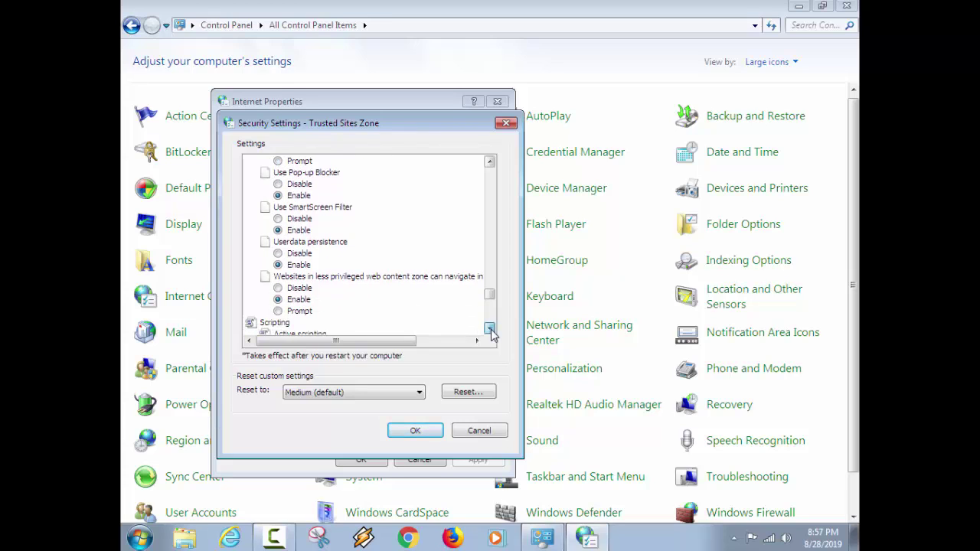
- Examine the Scripting settings for active scripting and programmatic clipboard access
left_click(490, 329)
left_click(490, 330)
left_click(490, 329)
left_click(490, 329)
left_click(490, 329)
left_click(490, 329)
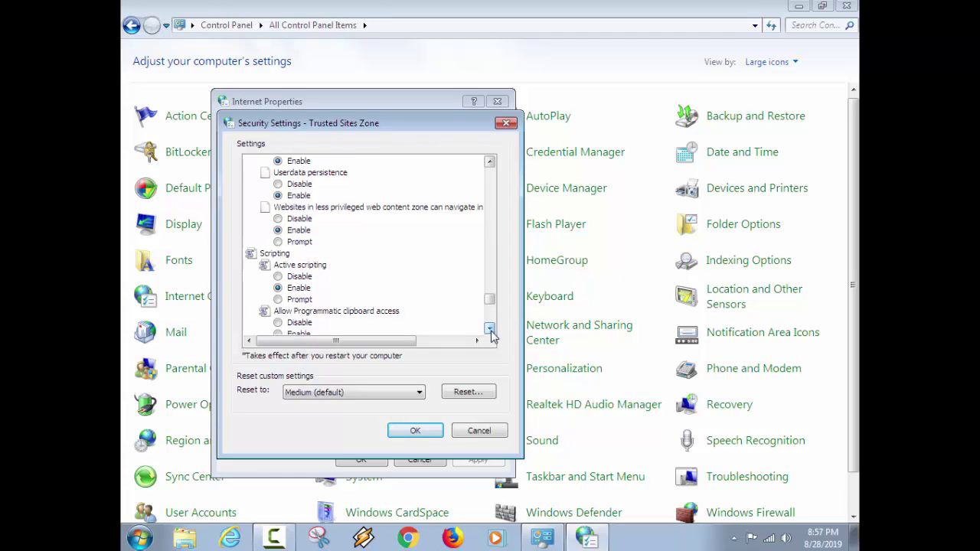
left_click(490, 329)
left_click(490, 329)
left_click(490, 329)
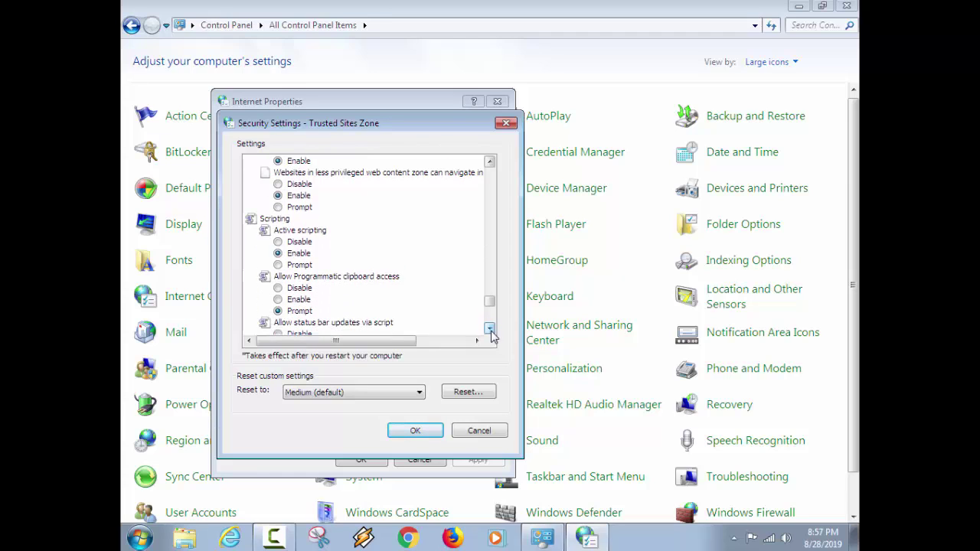
- Examine the Scripting settings for status bar updates, scripted window prompts, the XSS filter and Java applets
left_click(490, 329)
left_click(490, 329)
left_click(490, 329)
left_click(490, 329)
left_click(490, 330)
left_click(490, 329)
left_click(490, 329)
left_click(490, 329)
left_click(490, 329)
left_click(490, 329)
left_click(490, 329)
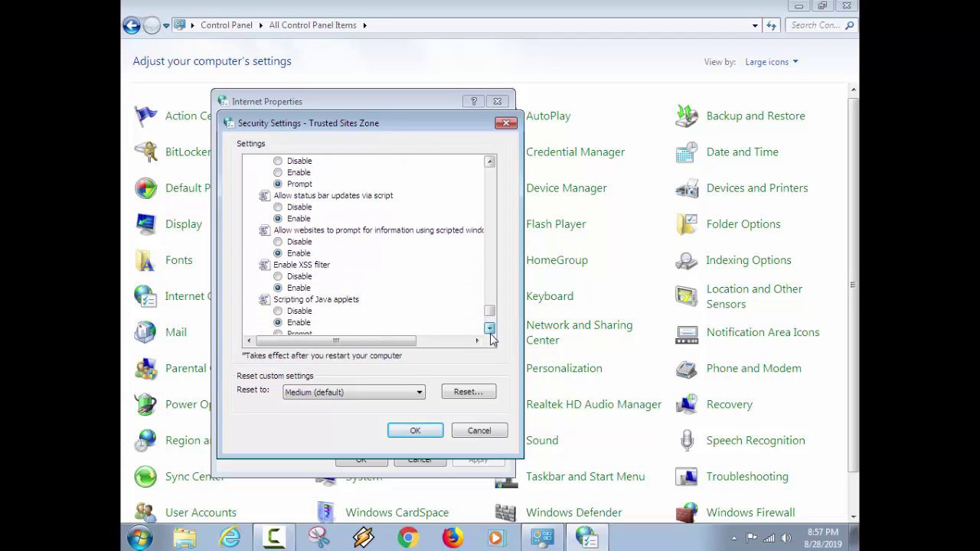
- Examine the User Authentication logon options at the end of the Trusted sites settings list
left_click(490, 329)
left_click(490, 329)
left_click(490, 329)
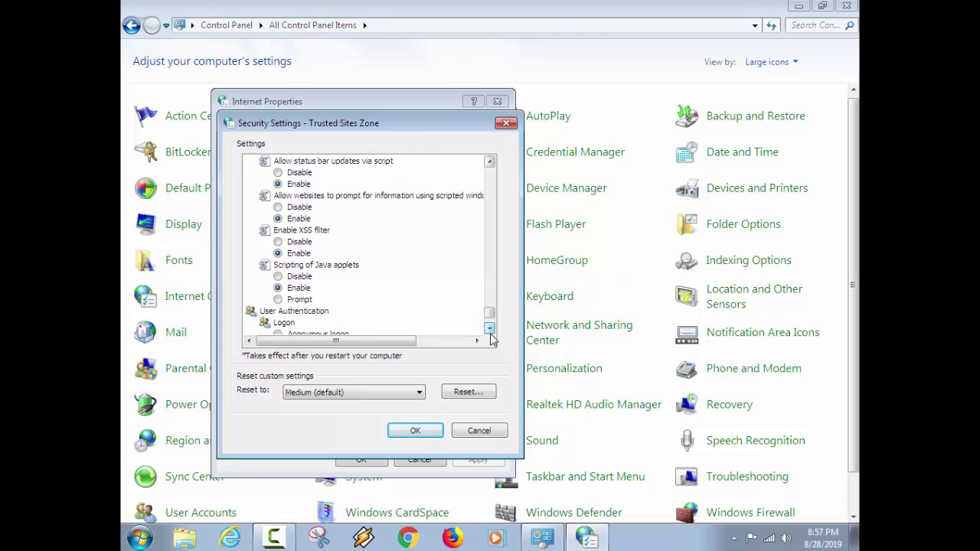
left_click(490, 329)
left_click(490, 329)
left_click(490, 329)
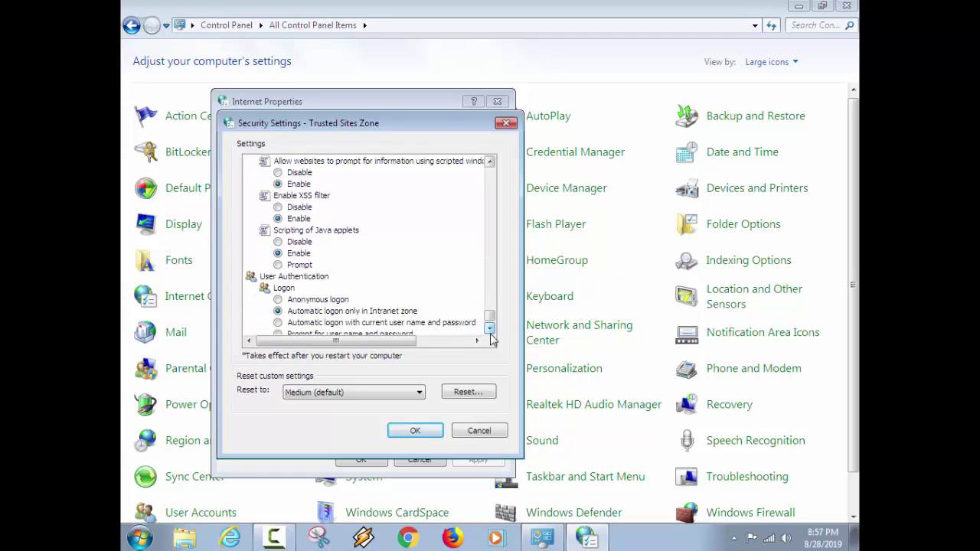
left_click(490, 334)
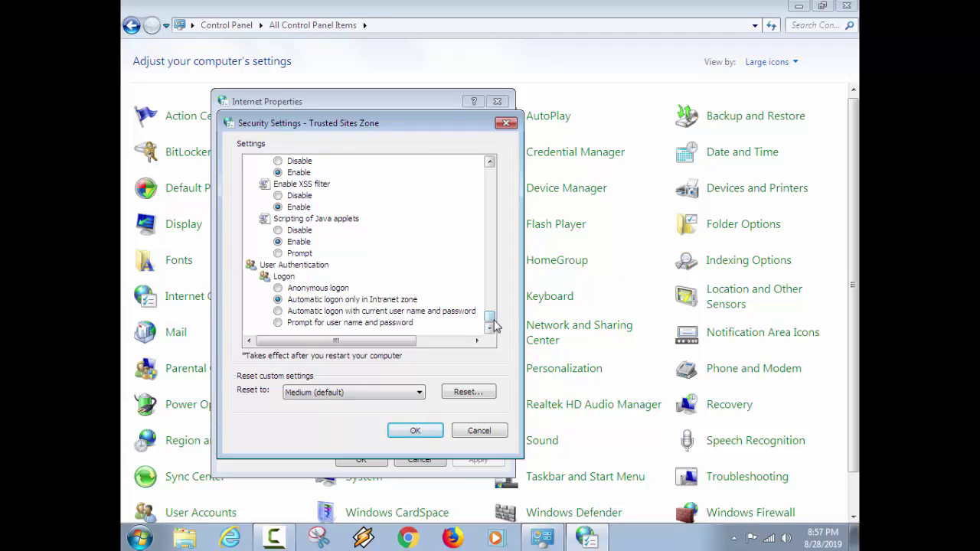
- Return to the start of the settings list and review the .NET Framework and .NET Framework-reliant components settings again
scroll(492, 322, "up", 2)
left_click_drag(498, 316, 507, 287)
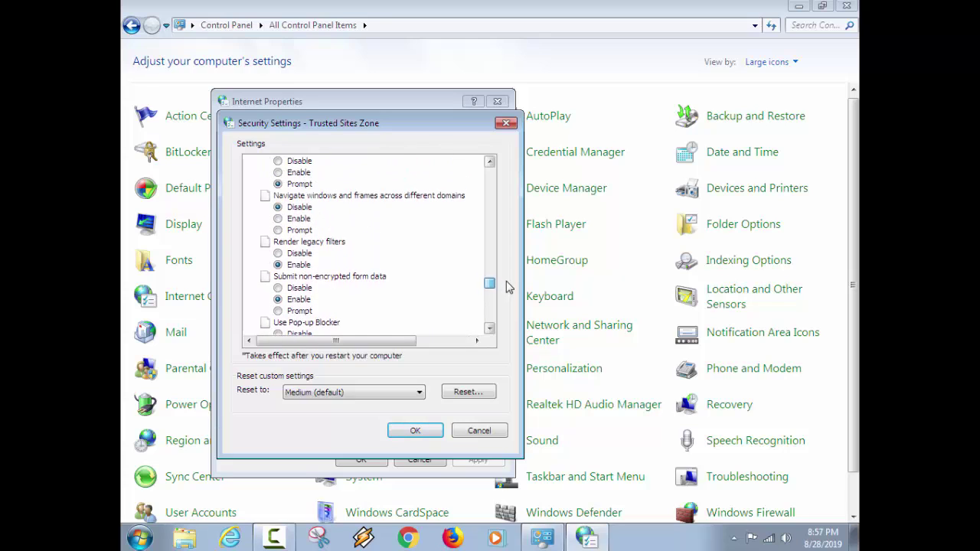
left_click(493, 240)
left_click(492, 218)
left_click(493, 220)
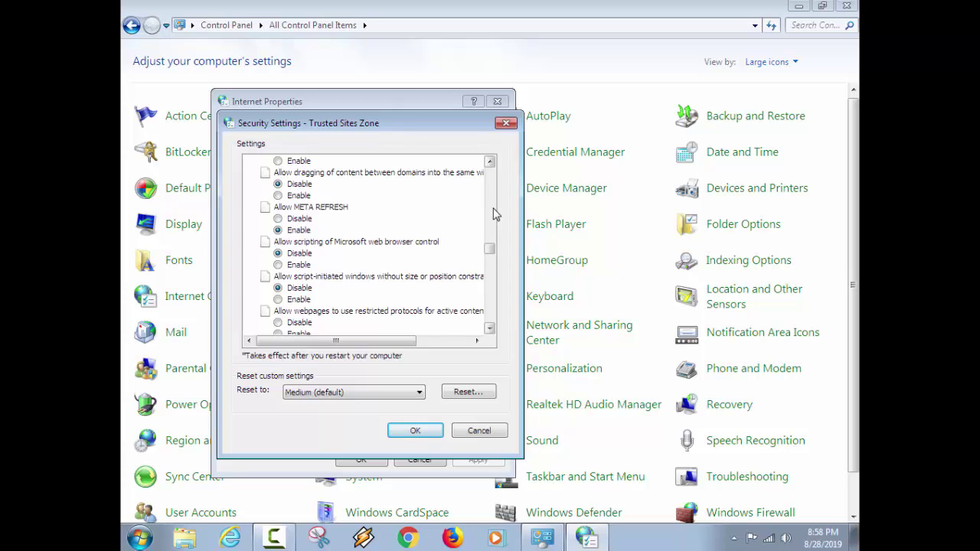
left_click_drag(493, 253, 495, 177)
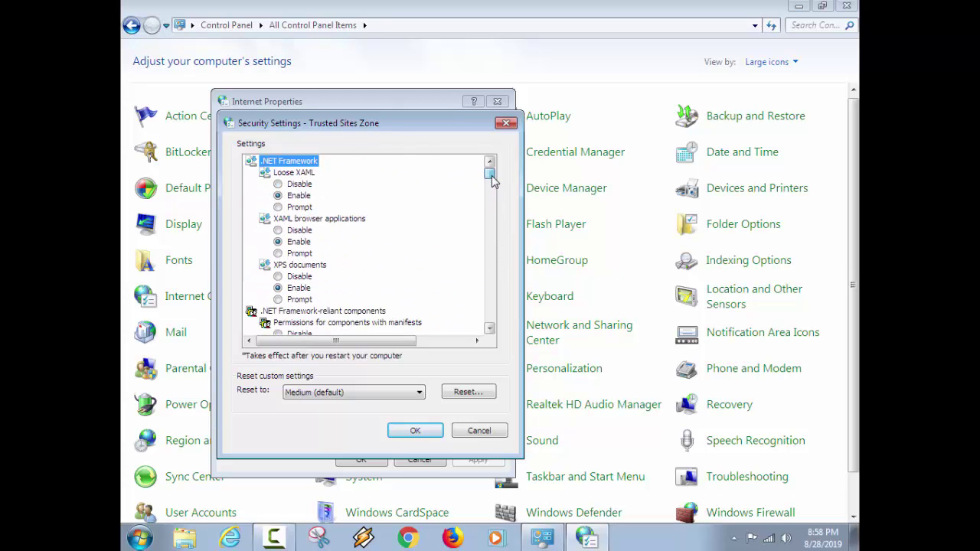
mouse_move(494, 178)
left_mouse_down()
mouse_move(497, 188)
mouse_move(504, 175)
left_mouse_up()
scroll(493, 249, "down", 1)
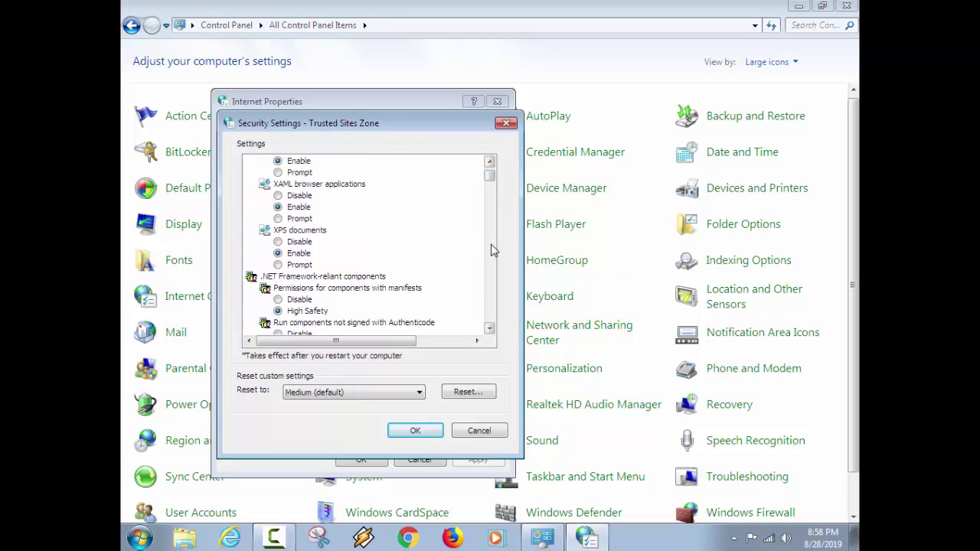
scroll(493, 250, "down", 1)
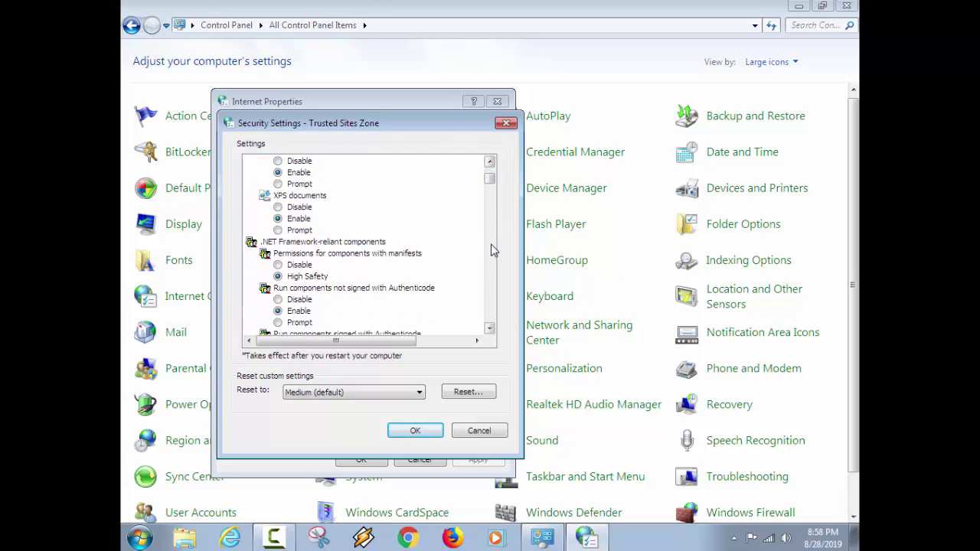
scroll(492, 250, "down", 1)
scroll(492, 249, "down", 1)
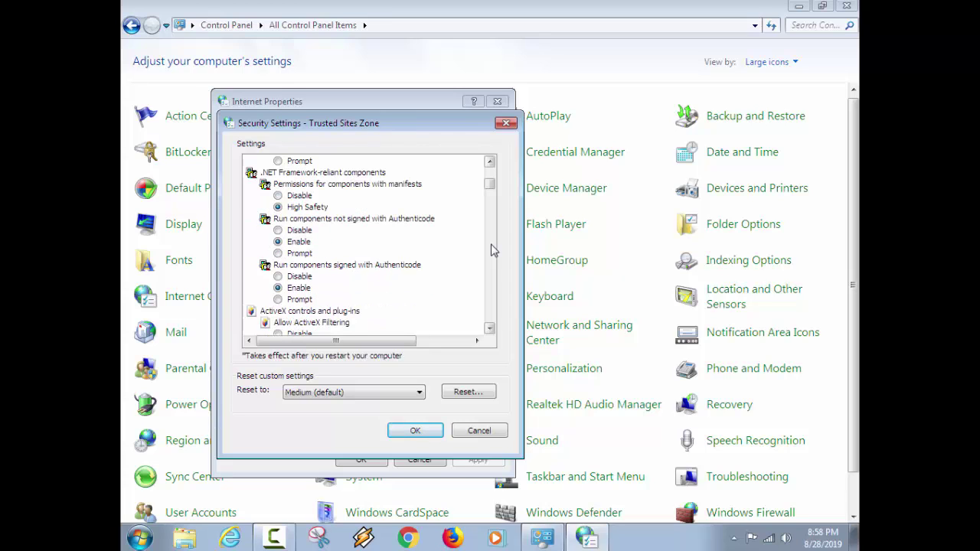
- Examine the ActiveX settings for filtering, previously unused controls, scriptlets, automatic prompting, and binary and script behaviors
scroll(492, 249, "down", 1)
scroll(493, 250, "down", 2)
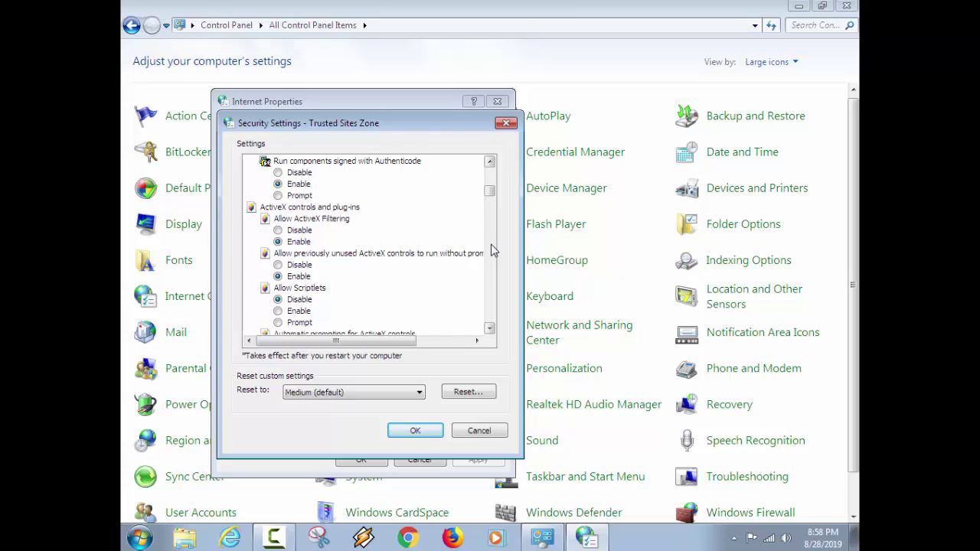
scroll(493, 249, "down", 1)
scroll(493, 250, "down", 1)
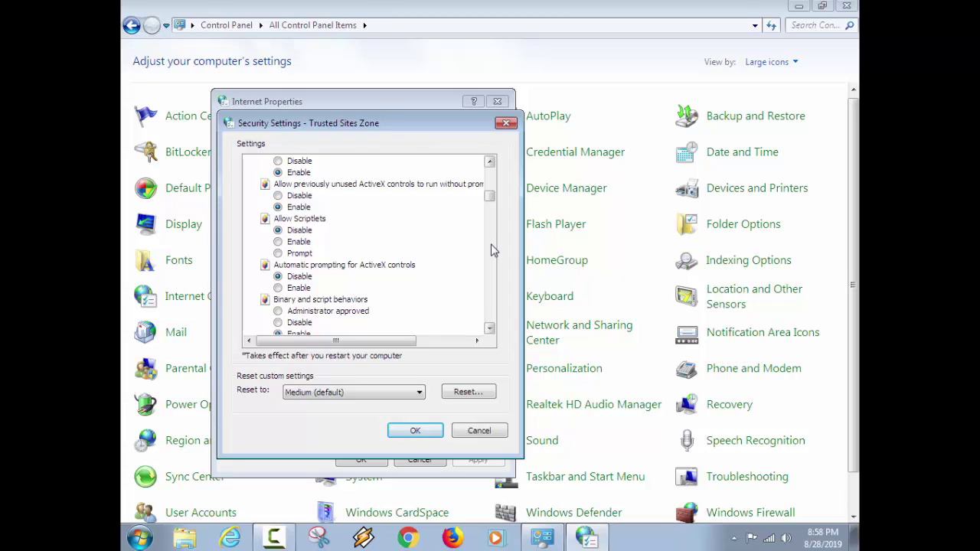
scroll(492, 250, "down", 1)
scroll(493, 249, "down", 1)
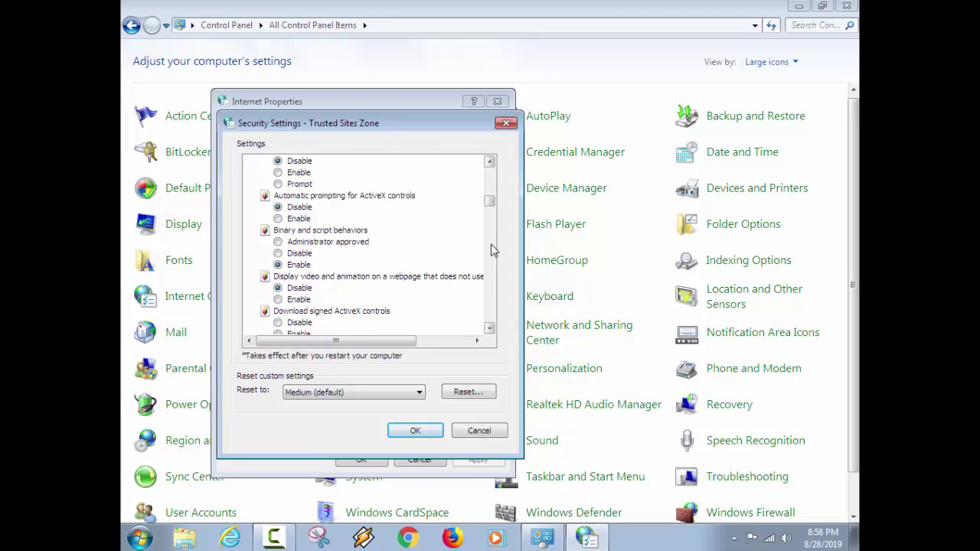
scroll(493, 250, "down", 1)
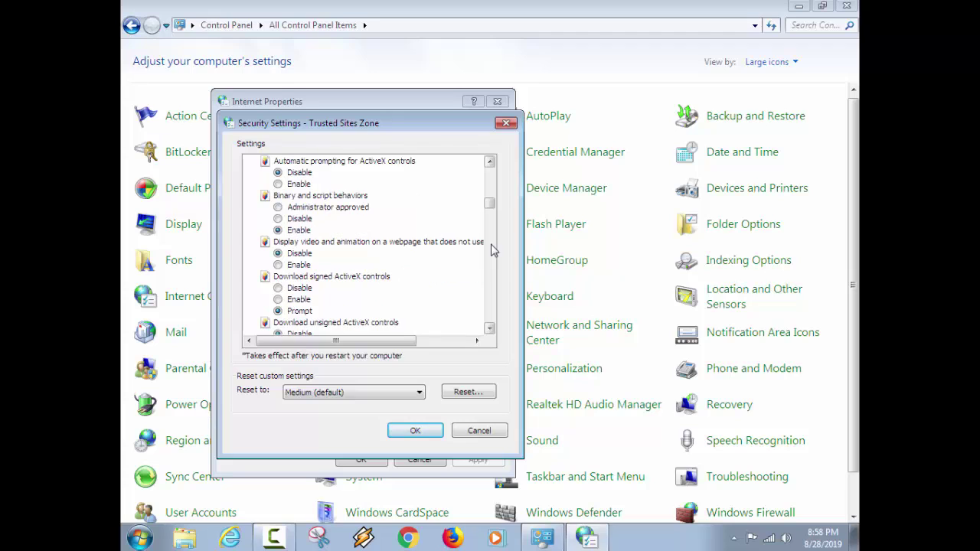
scroll(492, 250, "down", 1)
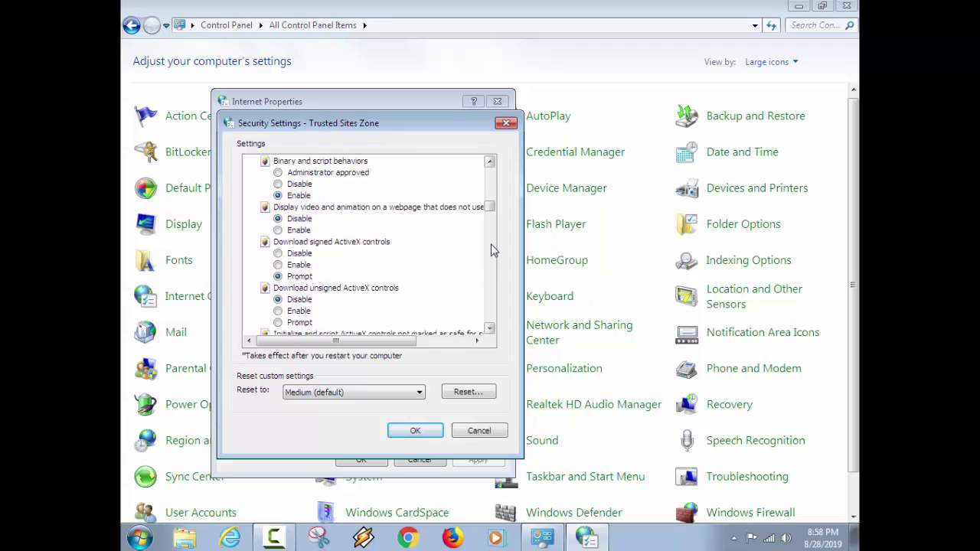
- Examine the ActiveX settings from downloading signed and unsigned controls through scripting controls marked safe for scripting
scroll(493, 251, "down", 1)
scroll(492, 251, "down", 1)
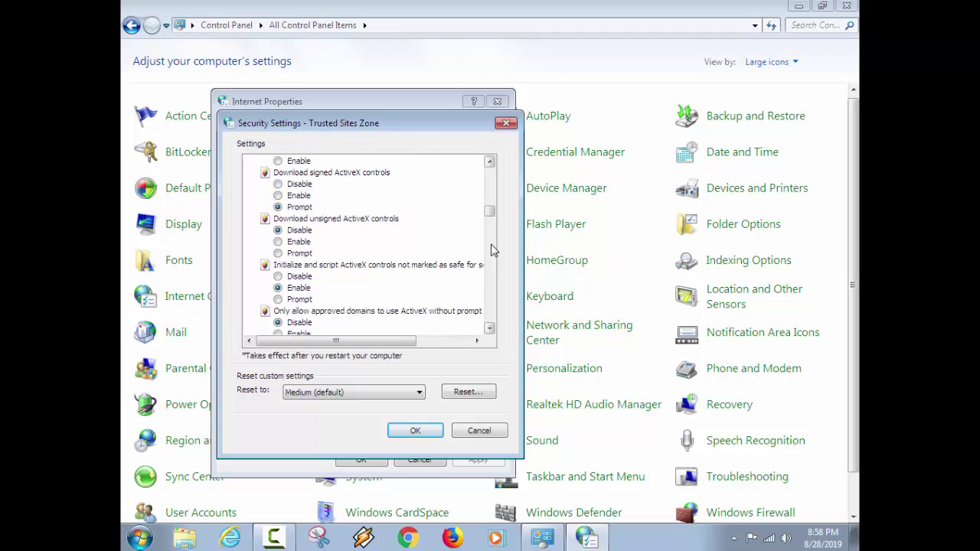
scroll(493, 251, "down", 1)
scroll(492, 250, "down", 1)
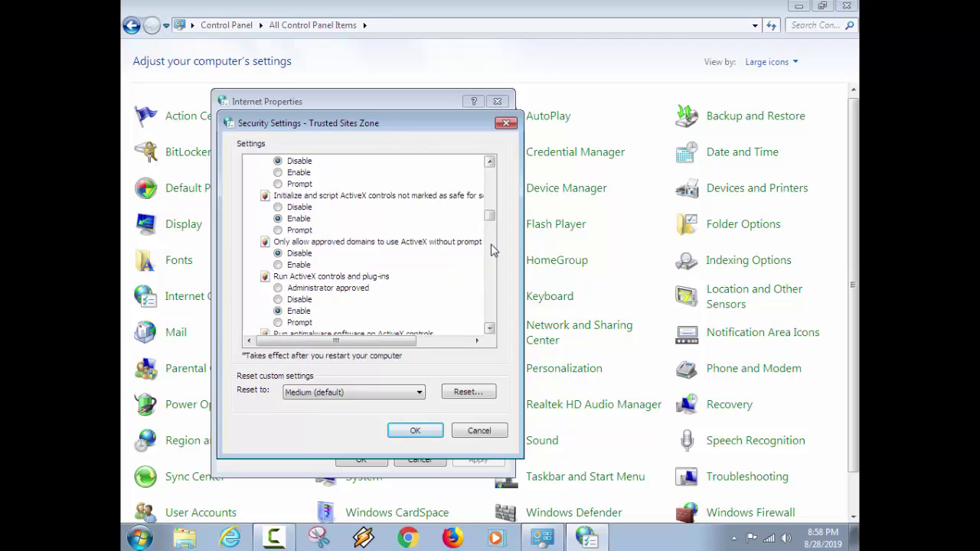
scroll(492, 250, "down", 1)
scroll(493, 251, "down", 2)
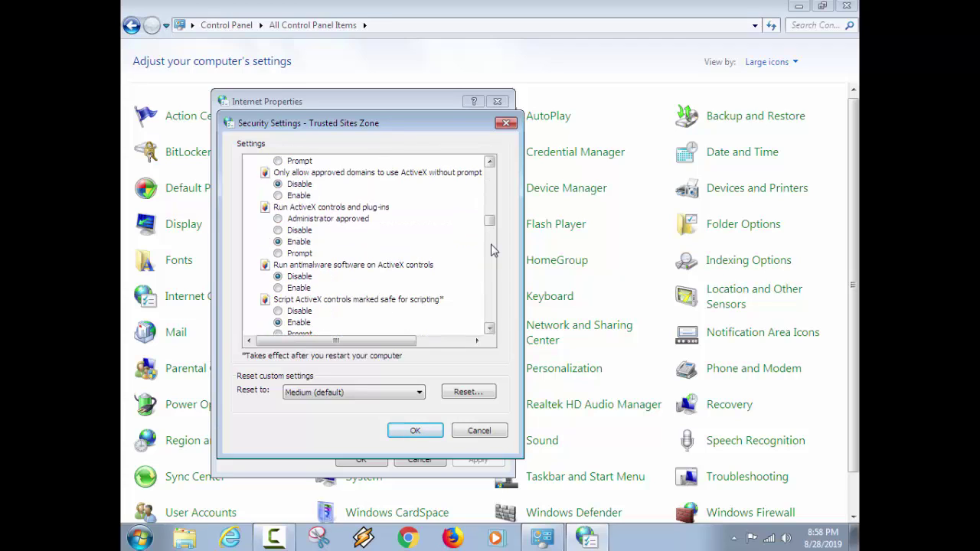
scroll(492, 250, "down", 1)
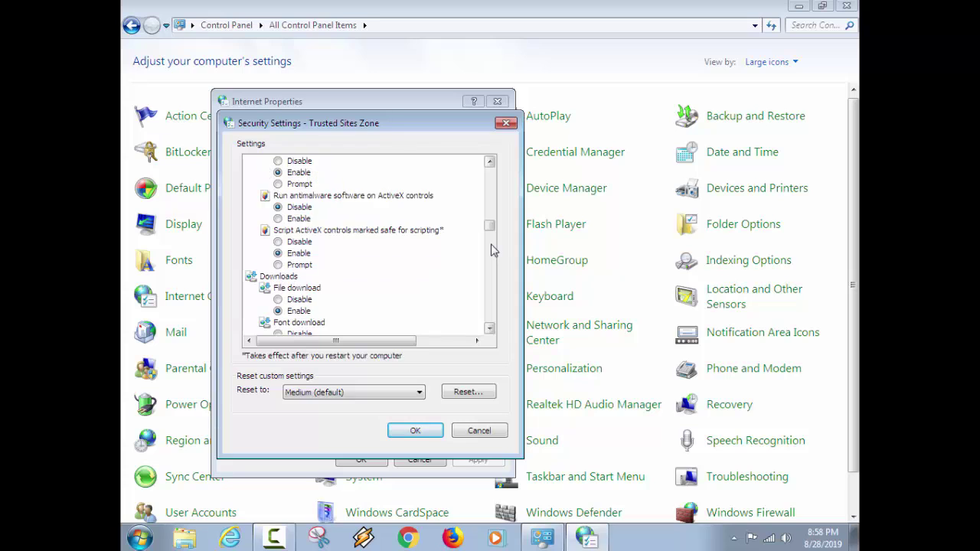
- Examine the Downloads and .NET Framework setup settings and the first part of the Miscellaneous settings
scroll(492, 250, "down", 2)
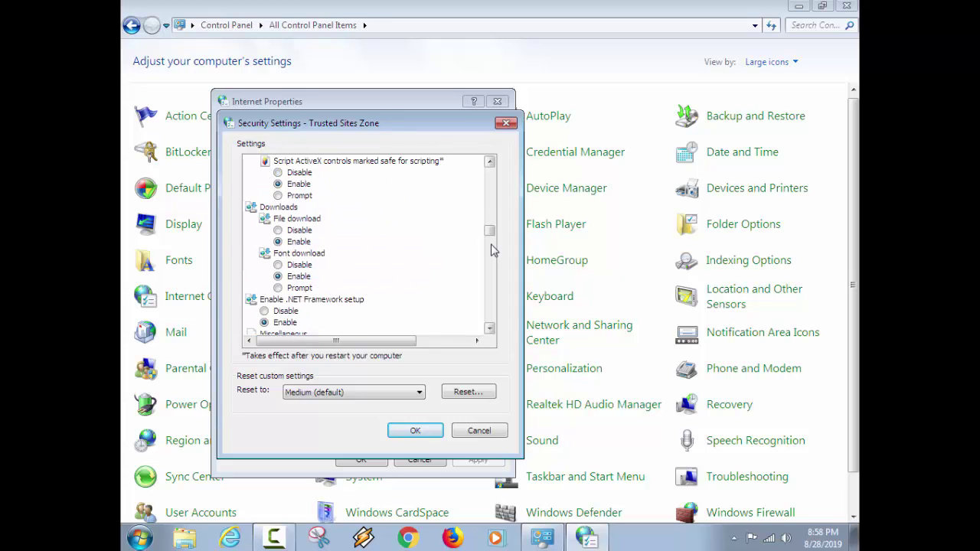
scroll(493, 250, "down", 1)
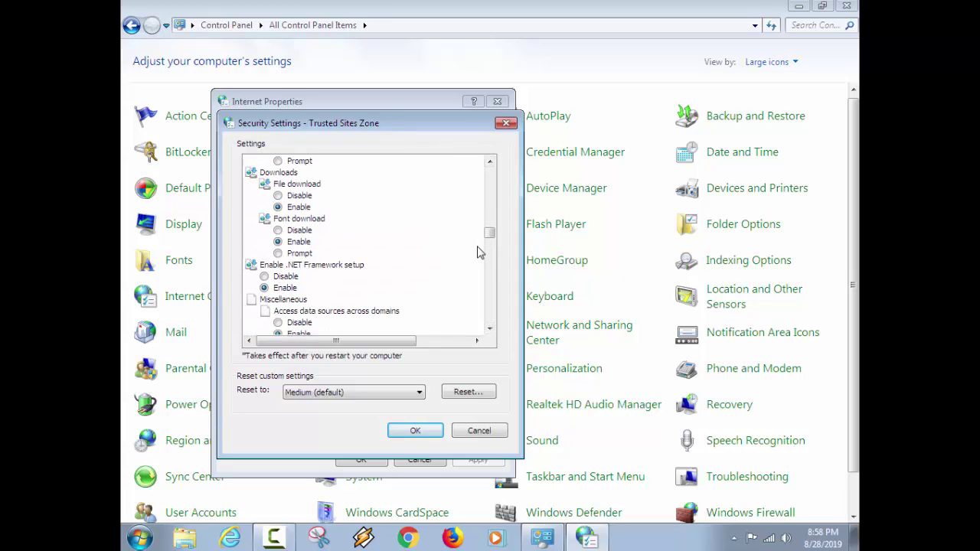
scroll(479, 253, "down", 1)
left_click_drag(492, 240, 496, 259)
scroll(492, 243, "down", 1)
scroll(466, 260, "down", 3)
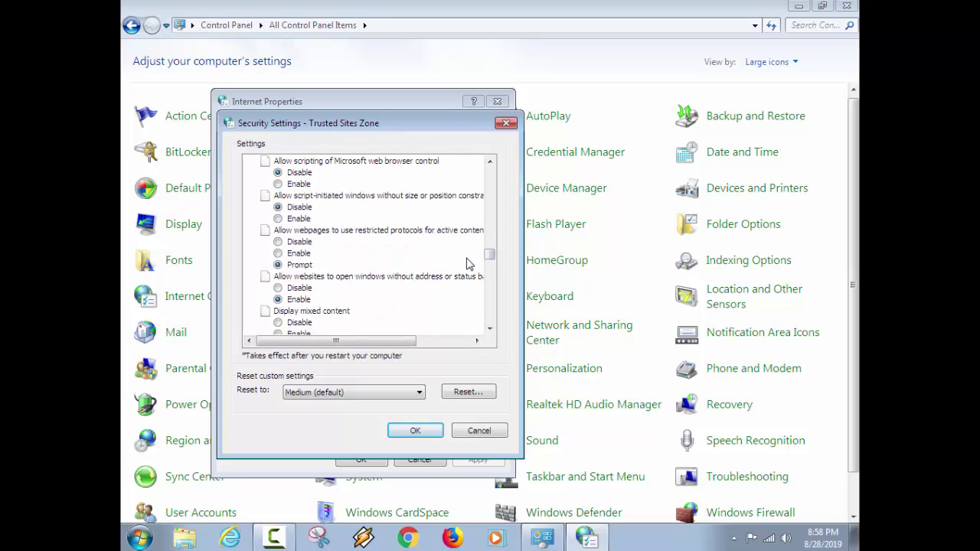
- Examine the remaining Miscellaneous settings, from mixed content display through navigation from less privileged web content zones
scroll(469, 264, "down", 4)
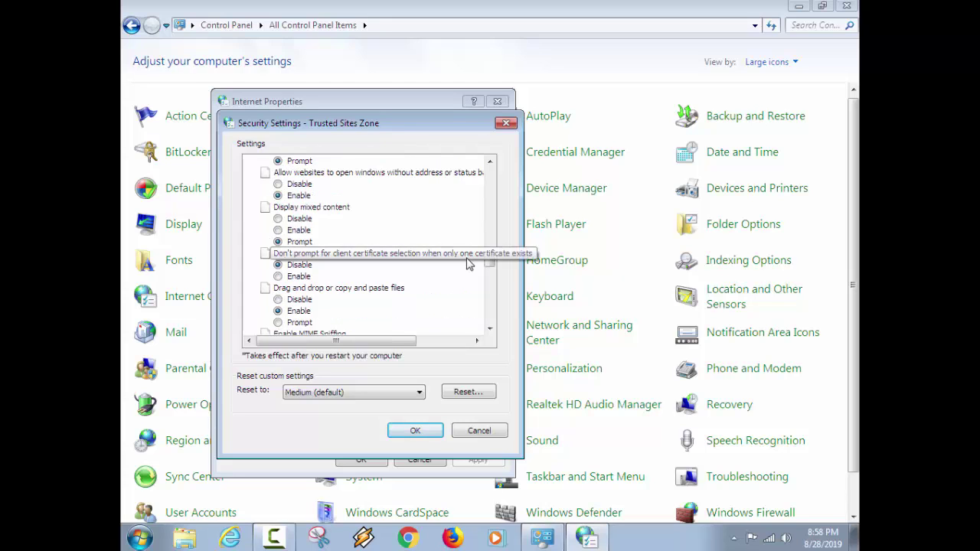
scroll(469, 265, "down", 5)
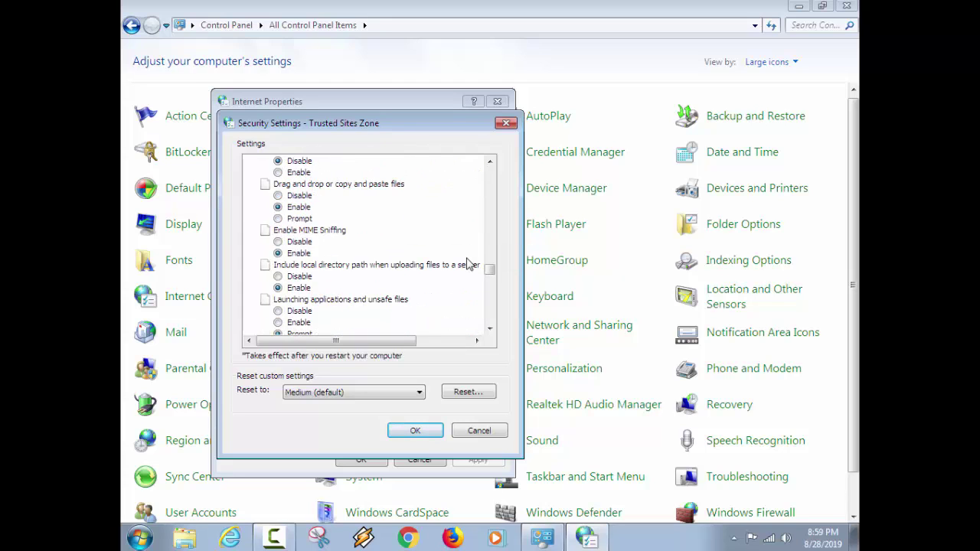
scroll(469, 264, "down", 2)
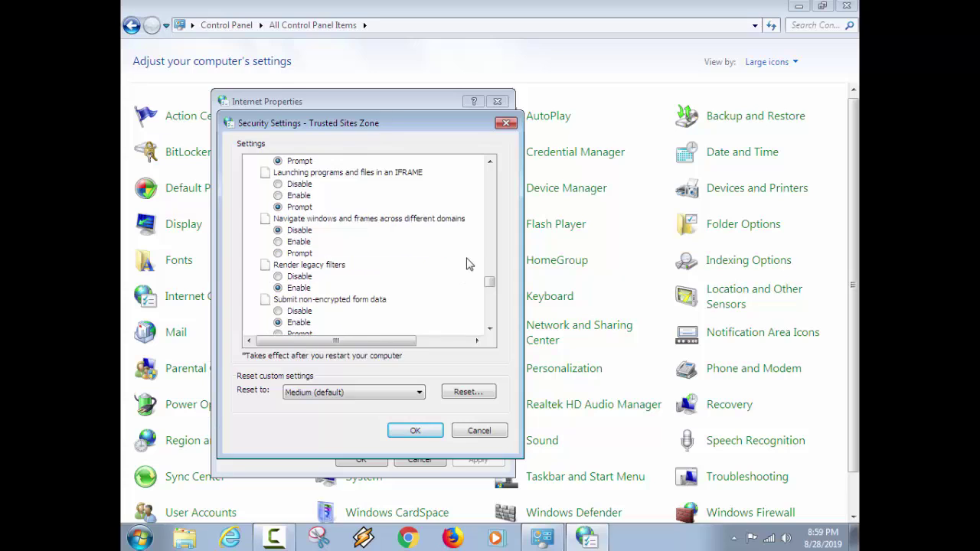
scroll(469, 264, "down", 4)
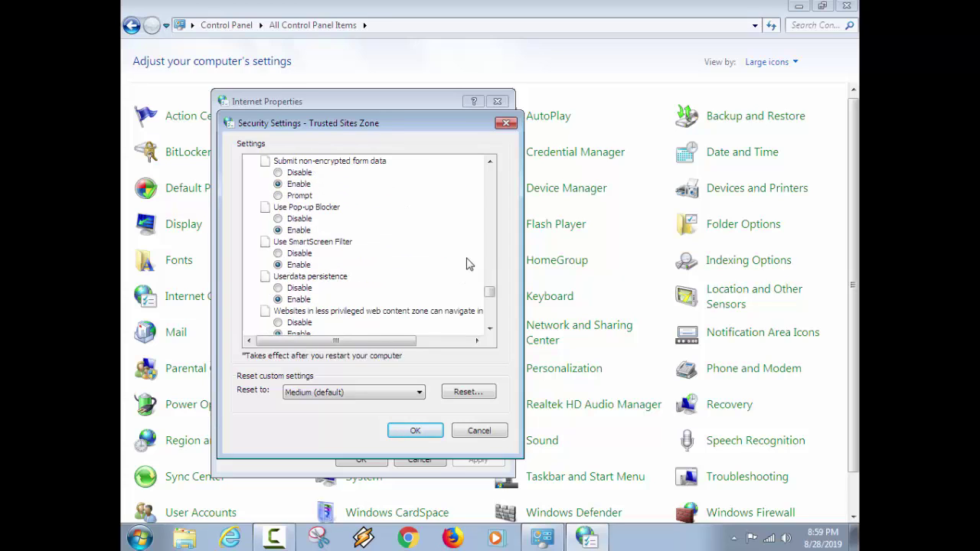
scroll(470, 265, "down", 2)
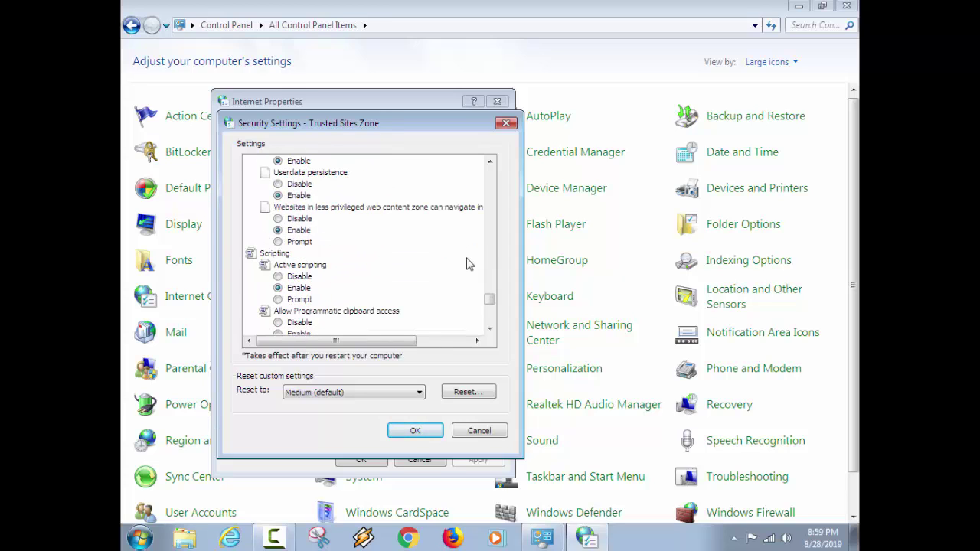
- Examine the Scripting settings and the User Authentication logon options at the end of the list
scroll(470, 264, "down", 3)
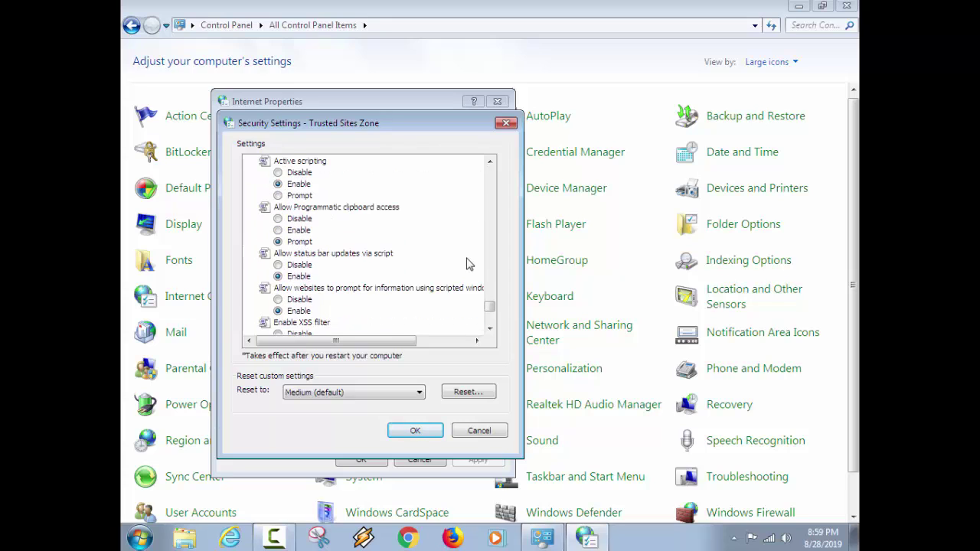
scroll(470, 264, "down", 3)
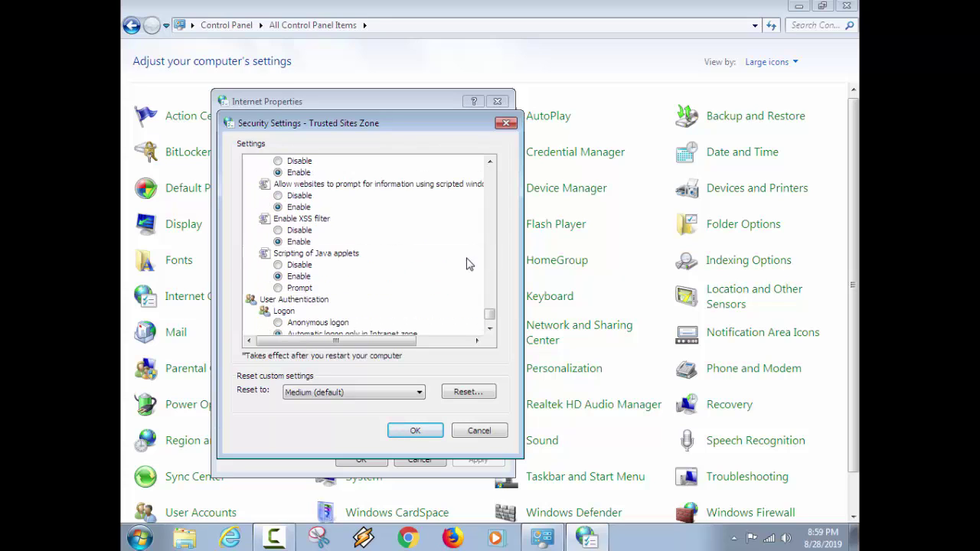
scroll(470, 264, "down", 1)
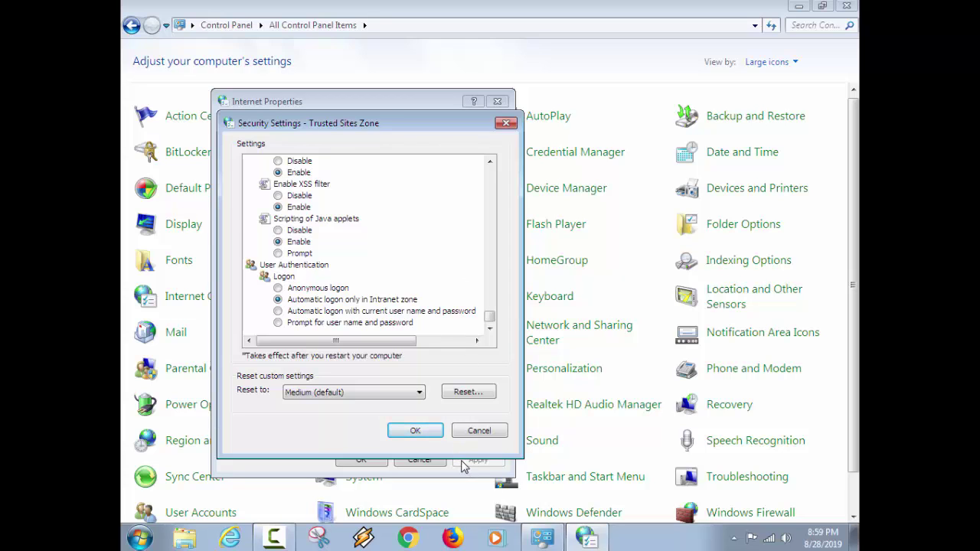
- Return to the start of the list and check the .NET Framework choices for Loose XAML, XAML browser applications and XPS documents
scroll(450, 452, "up", 10)
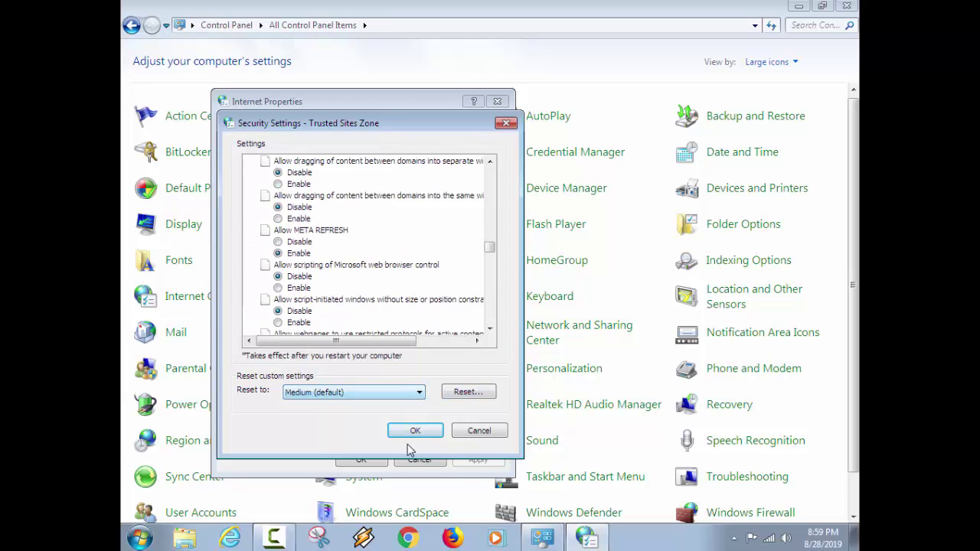
scroll(406, 445, "up", 10)
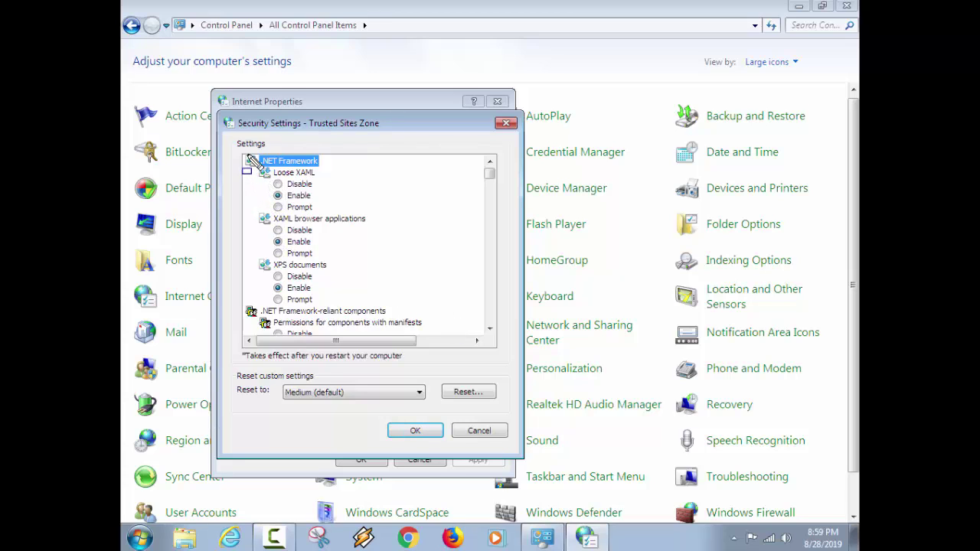
mouse_move(251, 158)
left_mouse_down()
mouse_move(312, 210)
mouse_move(331, 253)
mouse_move(345, 339)
mouse_move(437, 343)
mouse_move(439, 307)
left_mouse_up()
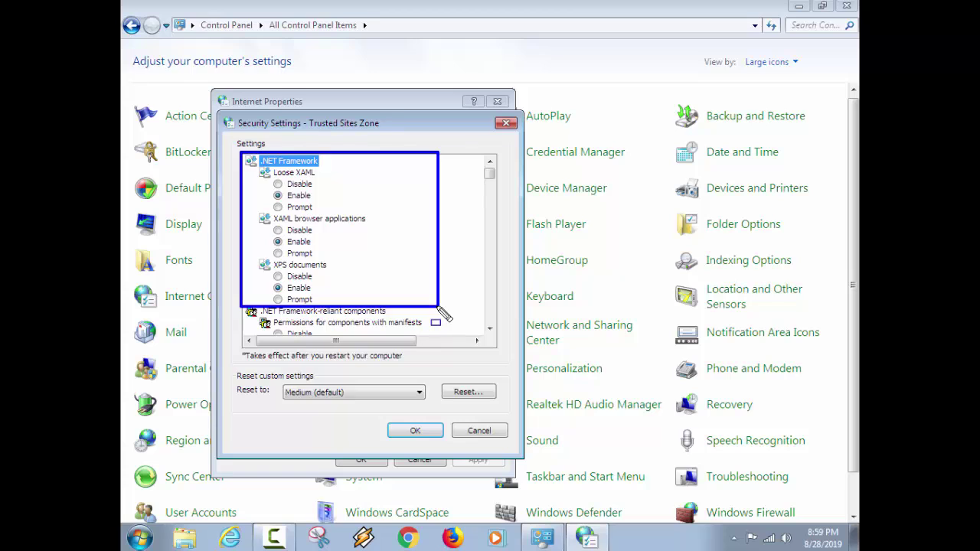
left_click_drag(314, 287, 352, 289)
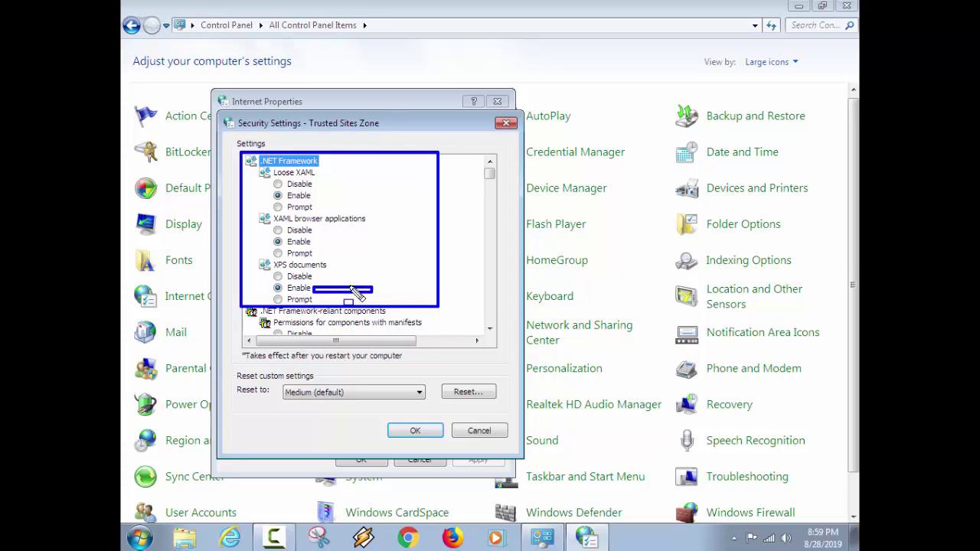
left_click_drag(313, 242, 343, 242)
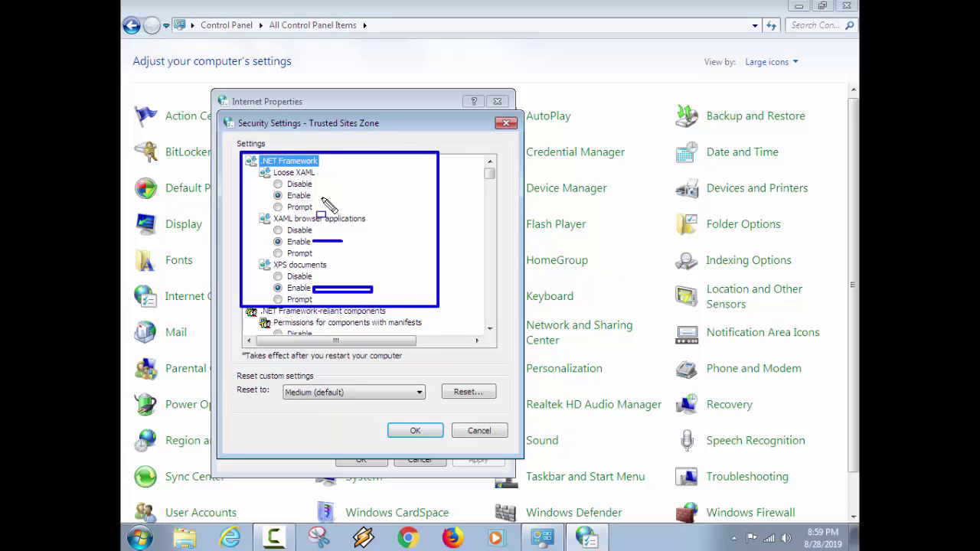
left_click_drag(314, 196, 351, 195)
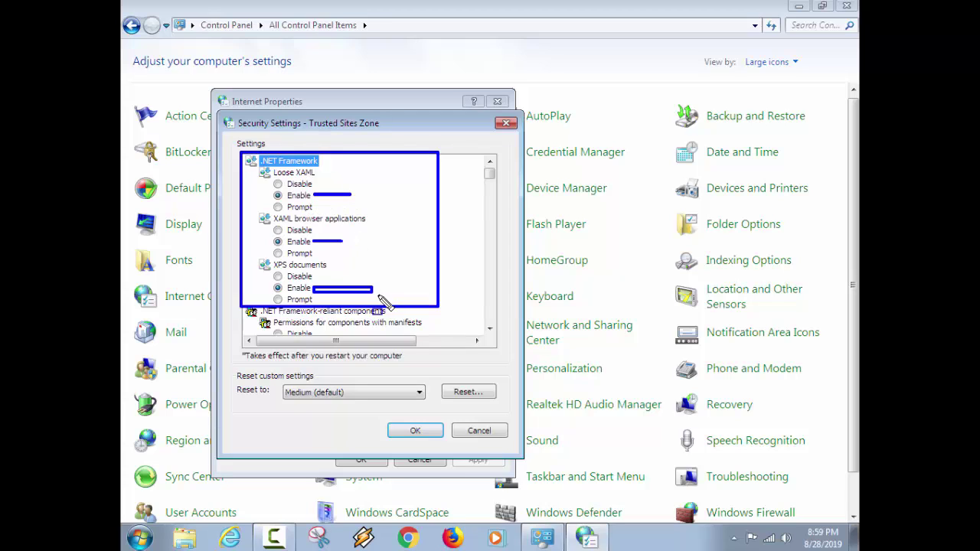
key("e")
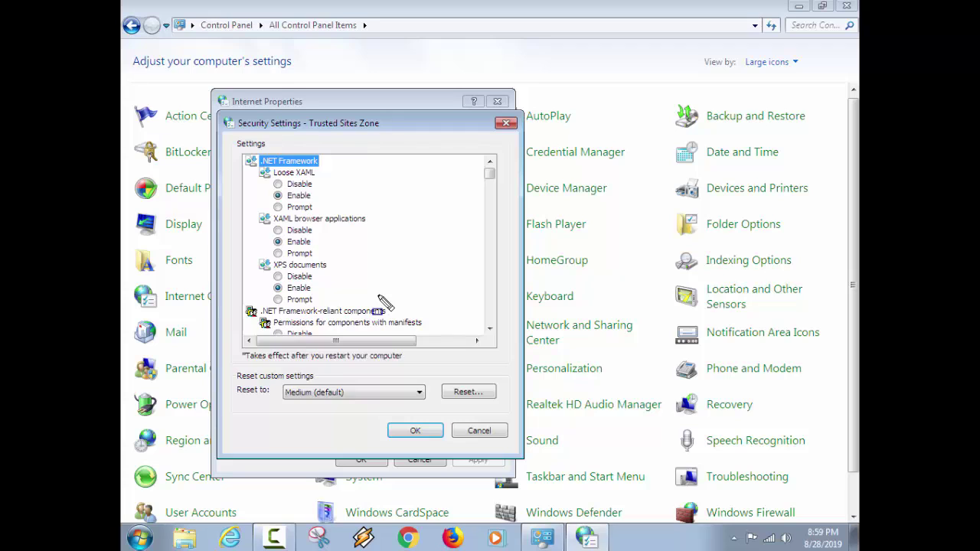
- Check the .NET Framework-reliant components choices for manifest permissions and for unsigned and signed components, plus the Allow ActiveX Filtering choice
left_click(490, 328)
left_click(489, 328)
left_click(489, 329)
left_click(489, 329)
left_click(489, 328)
left_click(489, 329)
left_click(489, 329)
left_click(489, 329)
left_click(490, 328)
left_click(490, 329)
left_click(489, 329)
left_click(489, 328)
left_click(490, 328)
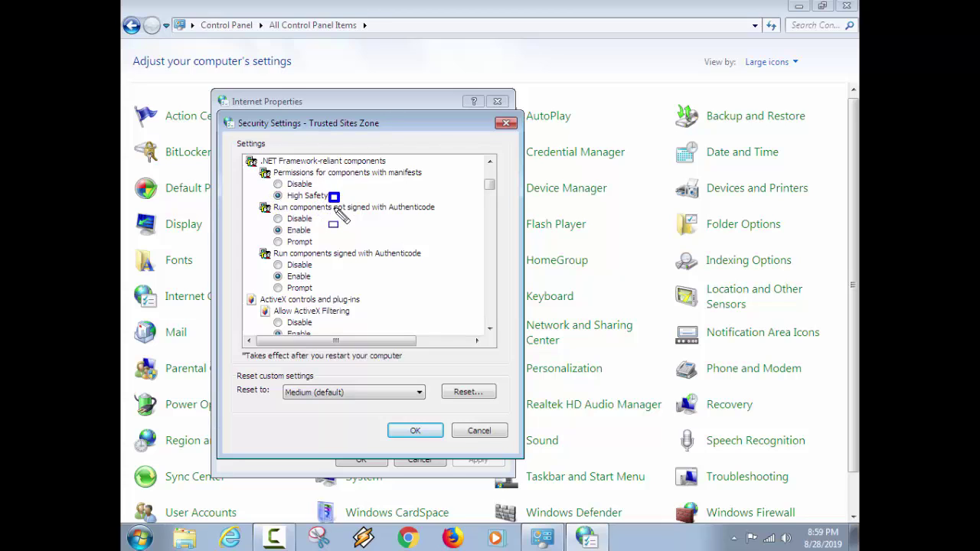
left_click_drag(315, 229, 327, 229)
left_click_drag(311, 276, 338, 277)
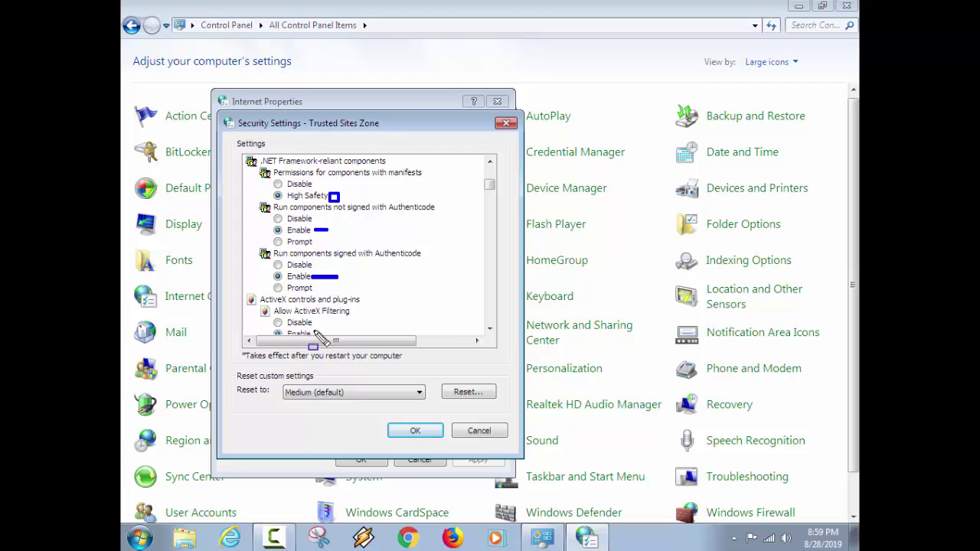
left_click_drag(313, 335, 330, 335)
key("Escape")
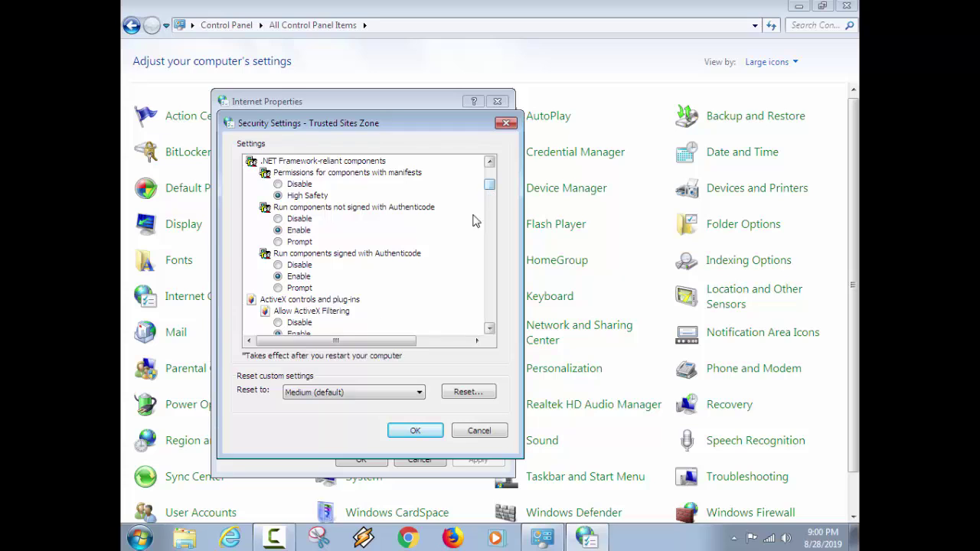
- Check the ActiveX choices for previously unused controls, scriptlets, automatic prompting, and binary and script behaviors
scroll(337, 335, "down", 3)
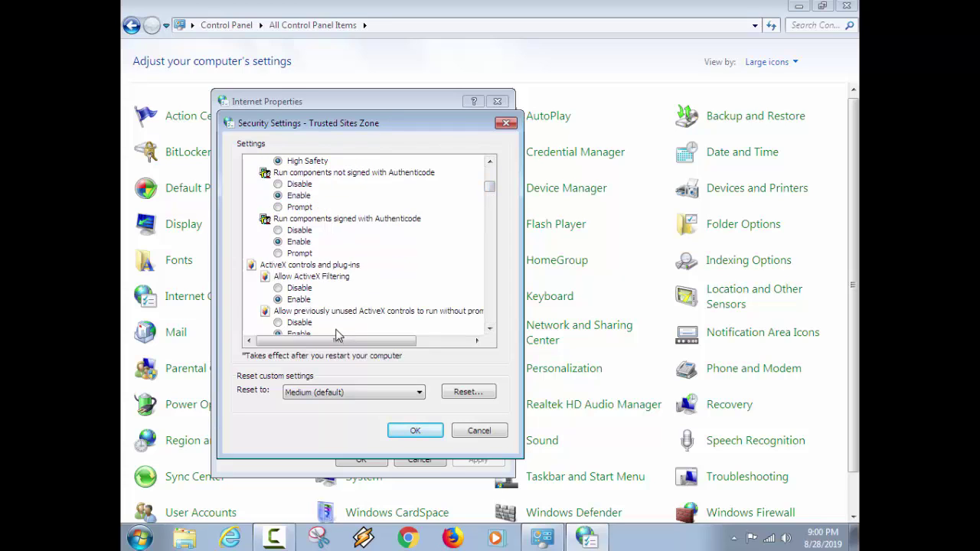
scroll(338, 335, "down", 2)
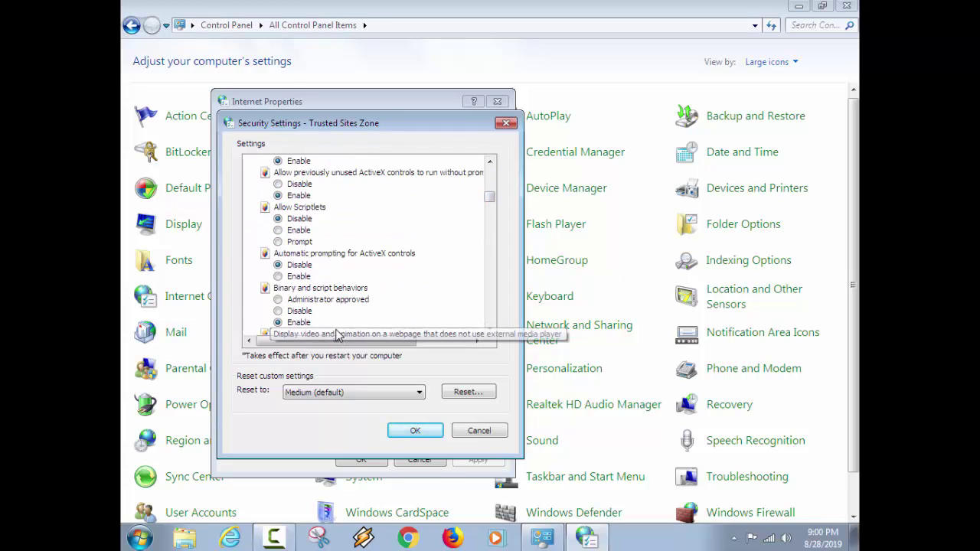
scroll(338, 335, "down", 1)
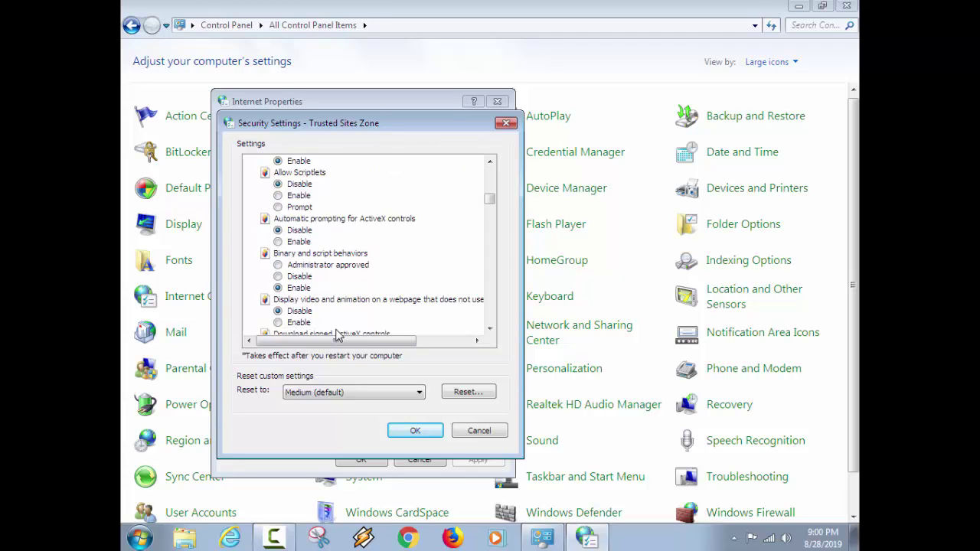
scroll(338, 335, "up", 1)
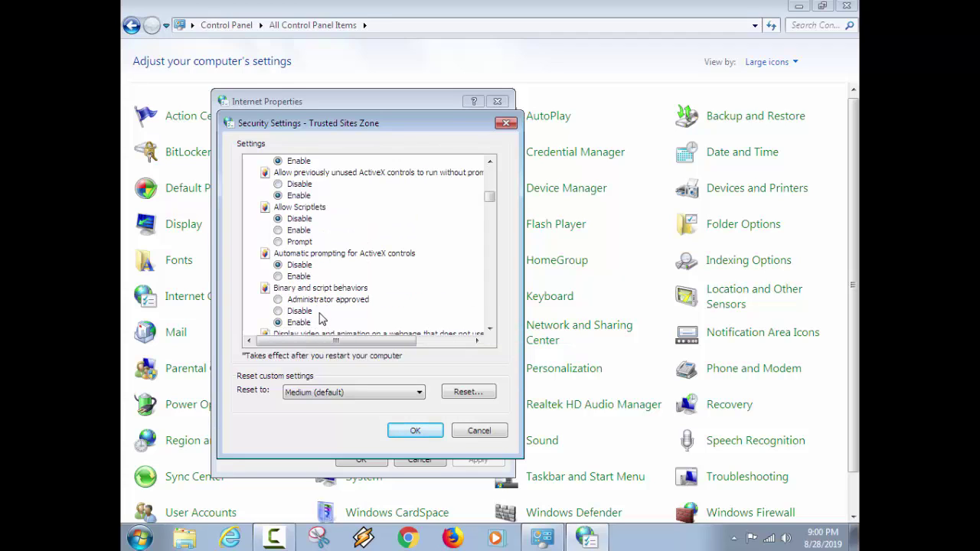
left_click_drag(316, 163, 335, 163)
left_click_drag(317, 196, 357, 196)
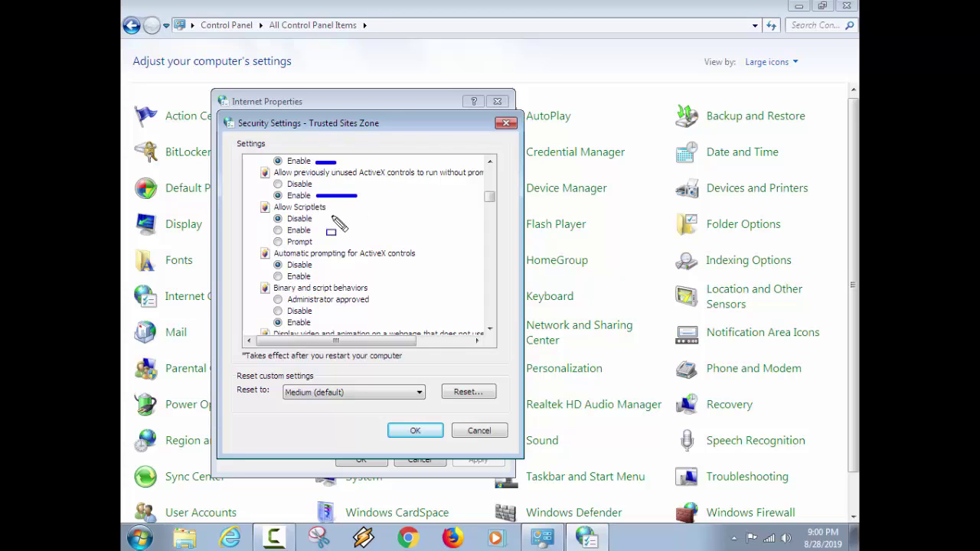
left_click_drag(317, 222, 387, 222)
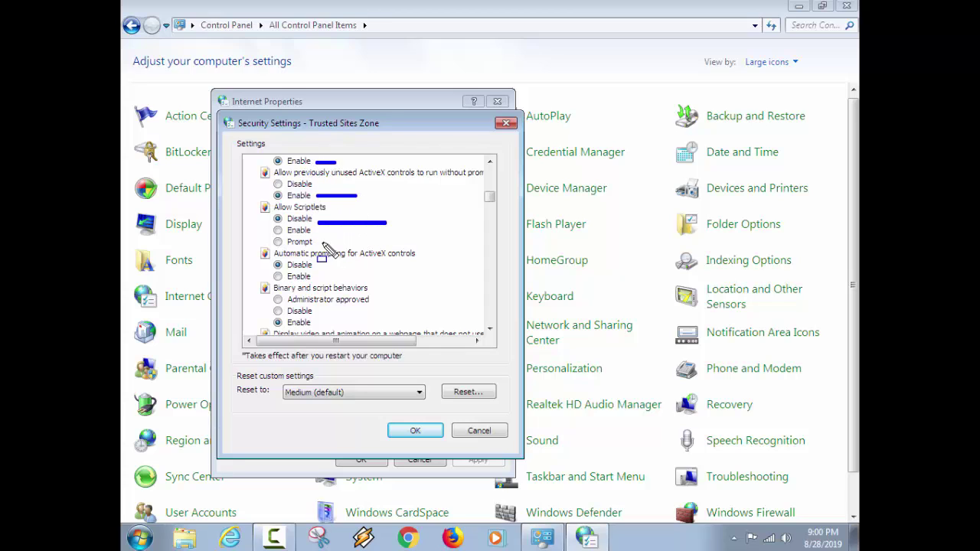
left_click_drag(314, 265, 389, 265)
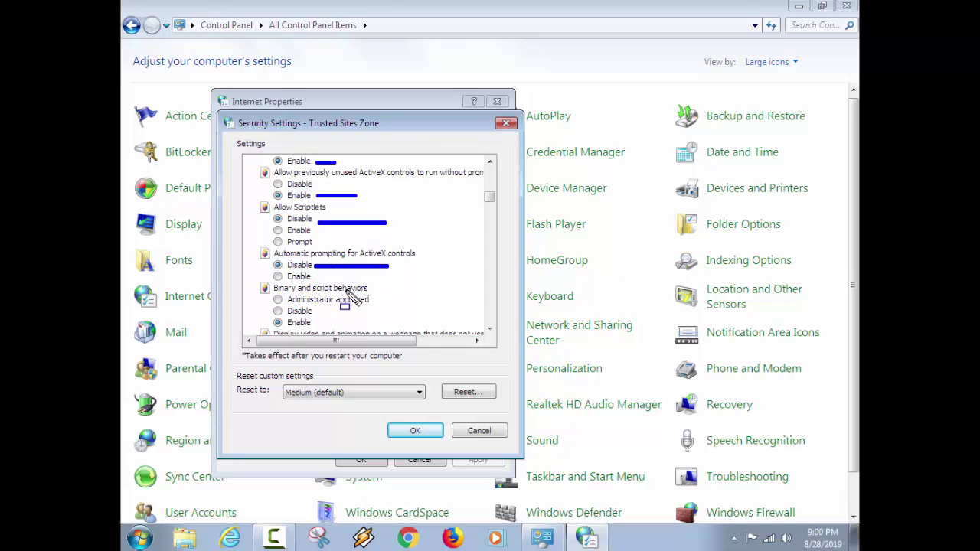
left_click_drag(312, 323, 418, 322)
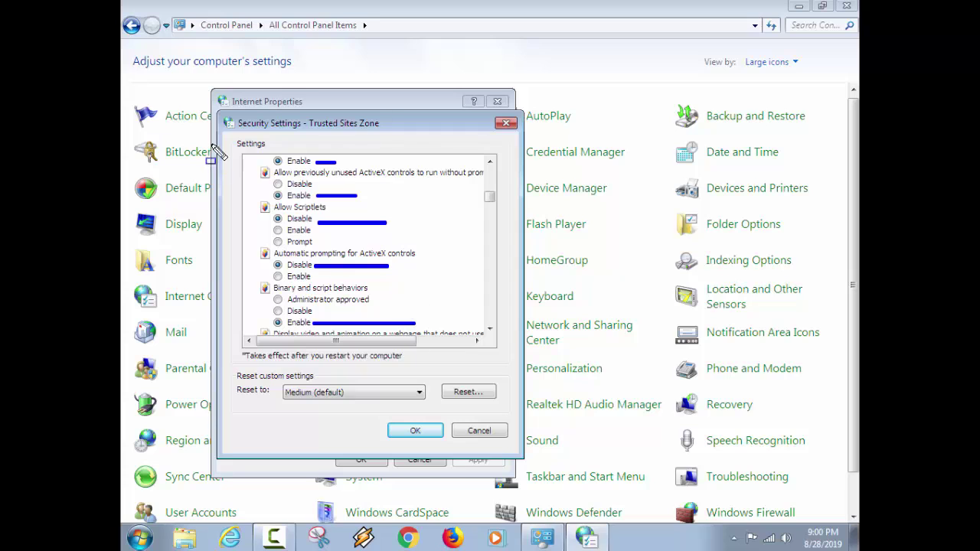
mouse_move(237, 151)
left_mouse_down()
mouse_move(453, 329)
mouse_move(501, 352)
left_mouse_up()
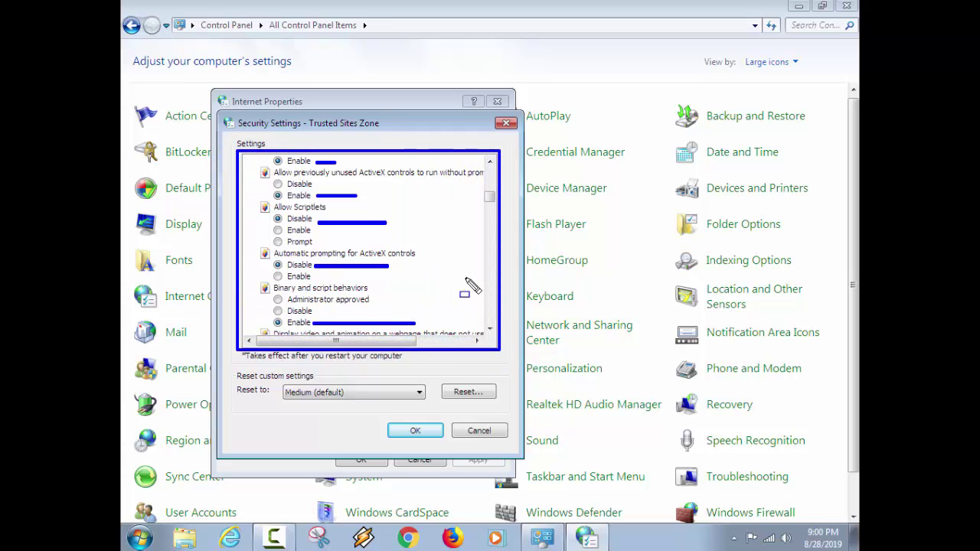
key("e")
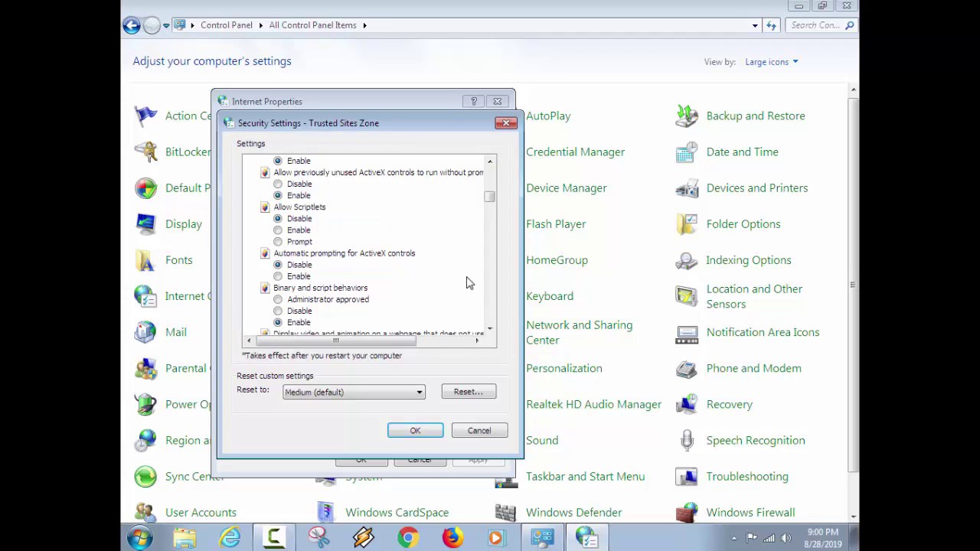
- Check the ActiveX choices for displaying webpage video and animation without an external media player and for downloading signed controls
left_click(490, 329)
left_click(490, 329)
left_click(490, 329)
left_click(490, 330)
left_click(490, 329)
left_click(490, 329)
left_click(490, 330)
left_click(490, 329)
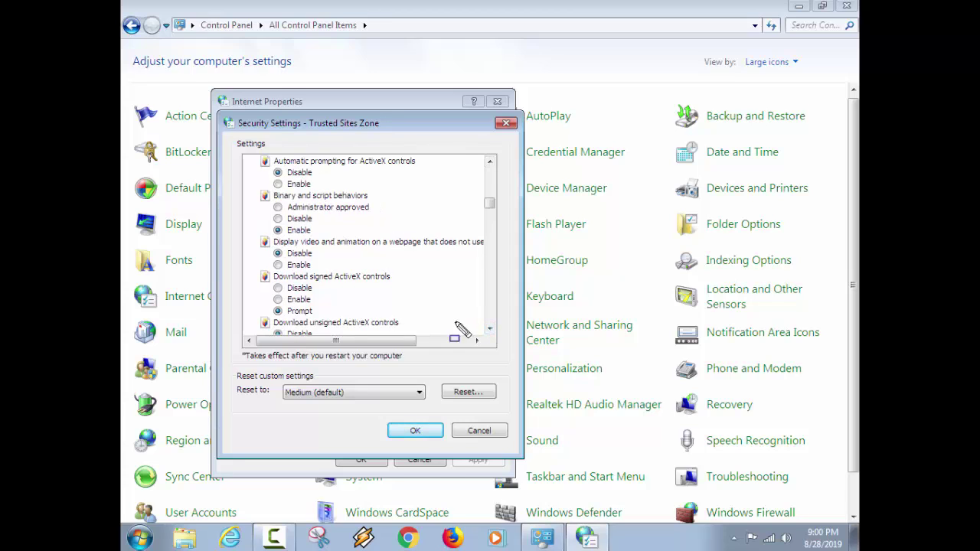
left_click_drag(314, 173, 376, 173)
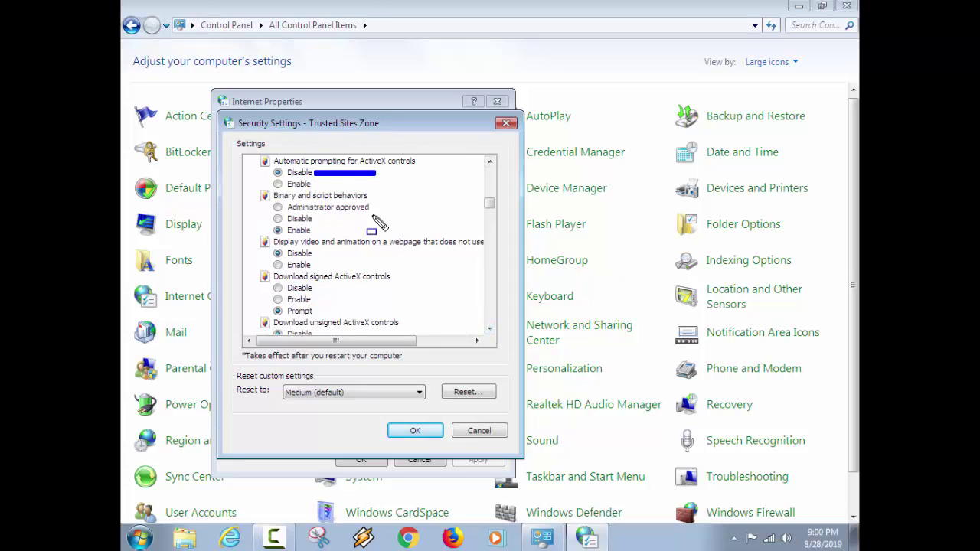
left_click_drag(315, 230, 416, 230)
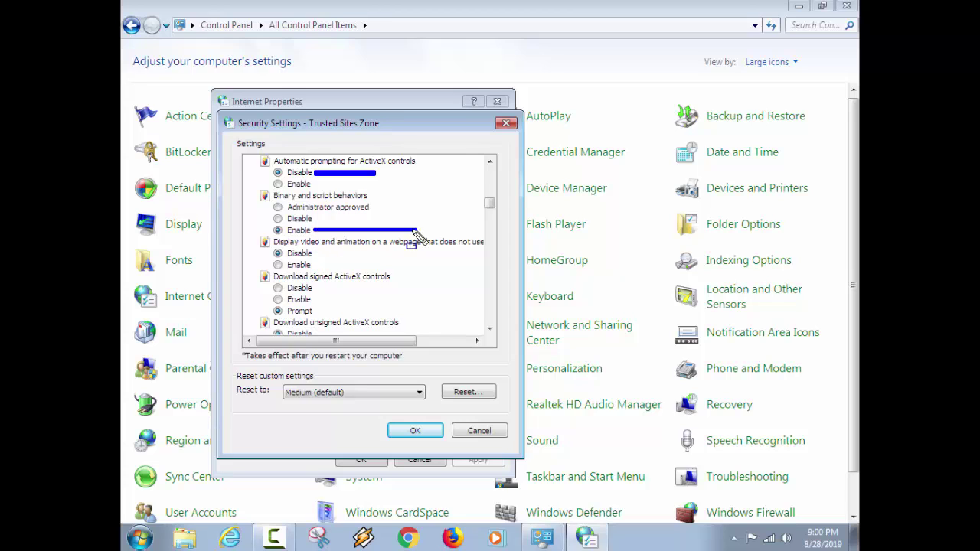
left_click_drag(316, 254, 369, 254)
left_click_drag(313, 310, 363, 311)
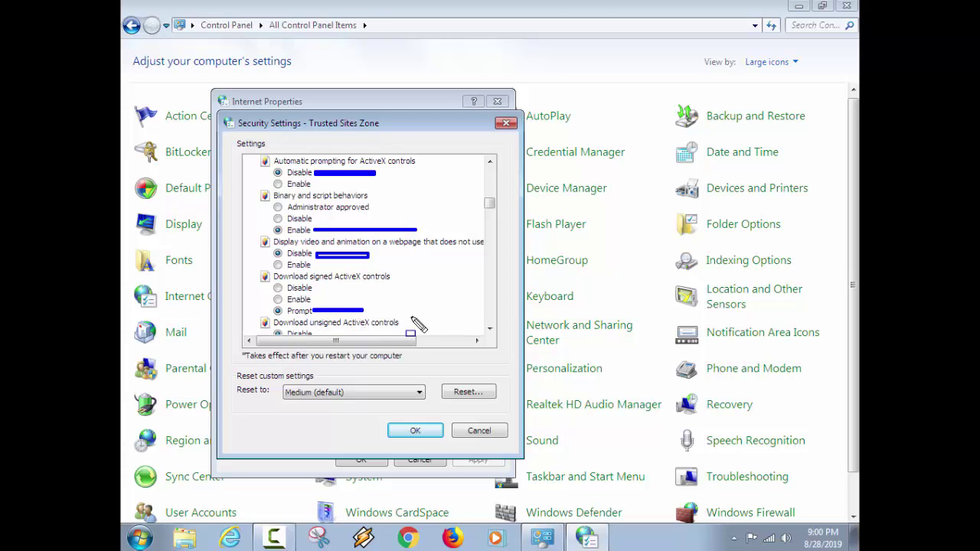
key("Escape")
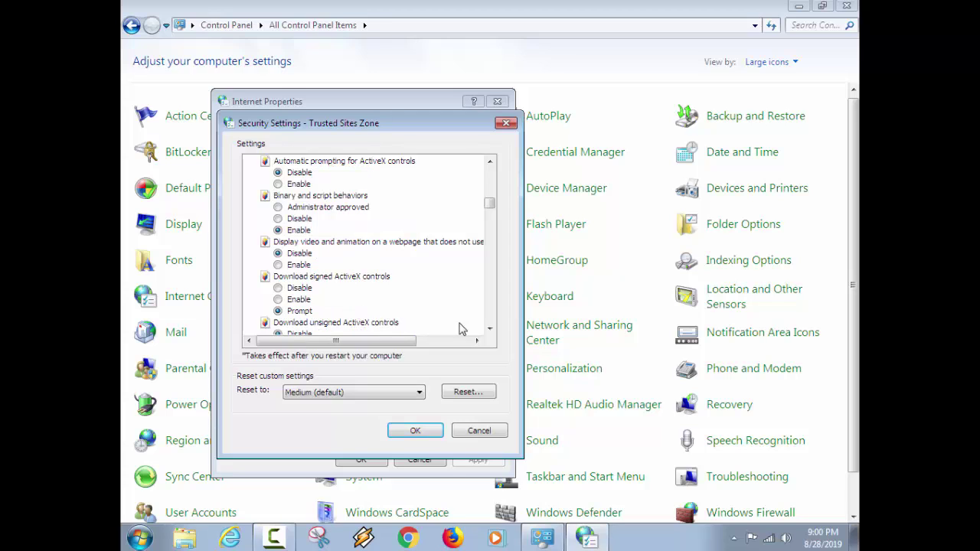
- Check the ActiveX choices for unsigned downloads, controls not marked as safe for scripting, approved domains, and running controls and plug-ins
left_click(490, 329)
left_click(491, 329)
left_click(490, 328)
left_click(490, 329)
left_click(491, 328)
left_click(491, 329)
left_click(490, 329)
left_click(490, 328)
left_click(490, 329)
left_click(490, 328)
left_click(490, 329)
left_click(490, 328)
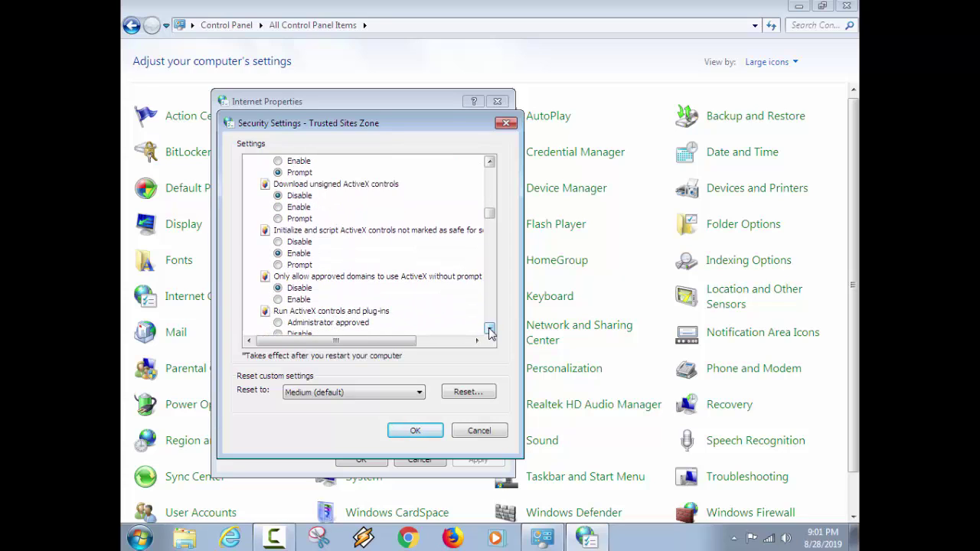
left_click(490, 328)
left_click(490, 328)
left_click(368, 208)
mouse_move(365, 205)
left_mouse_down()
mouse_move(348, 220)
mouse_move(322, 218)
mouse_move(329, 180)
mouse_move(319, 184)
mouse_move(382, 181)
mouse_move(325, 240)
mouse_move(317, 232)
mouse_move(407, 253)
mouse_move(380, 276)
left_mouse_up()
left_click_drag(317, 267, 375, 265)
left_click_drag(315, 323, 361, 323)
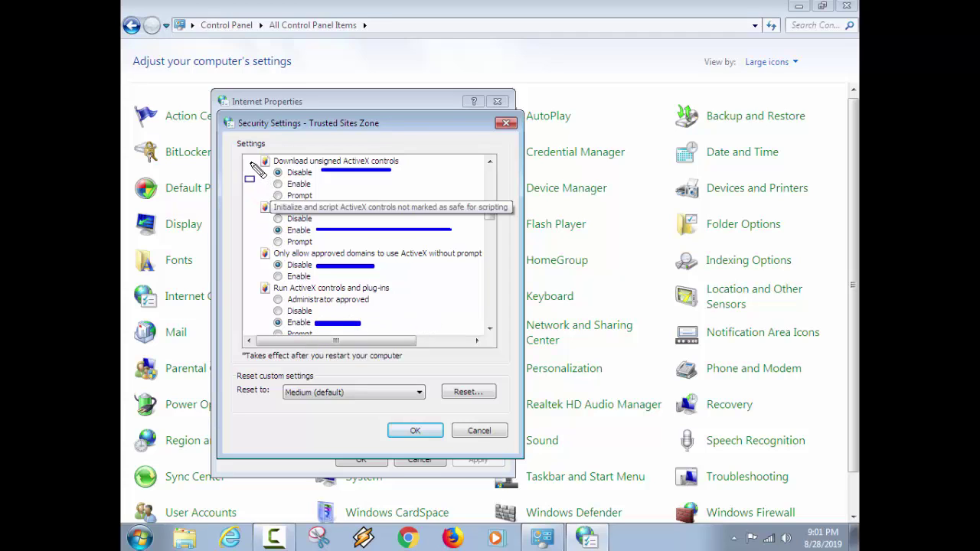
mouse_move(244, 156)
left_mouse_down()
mouse_move(313, 292)
mouse_move(464, 344)
mouse_move(498, 342)
left_mouse_up()
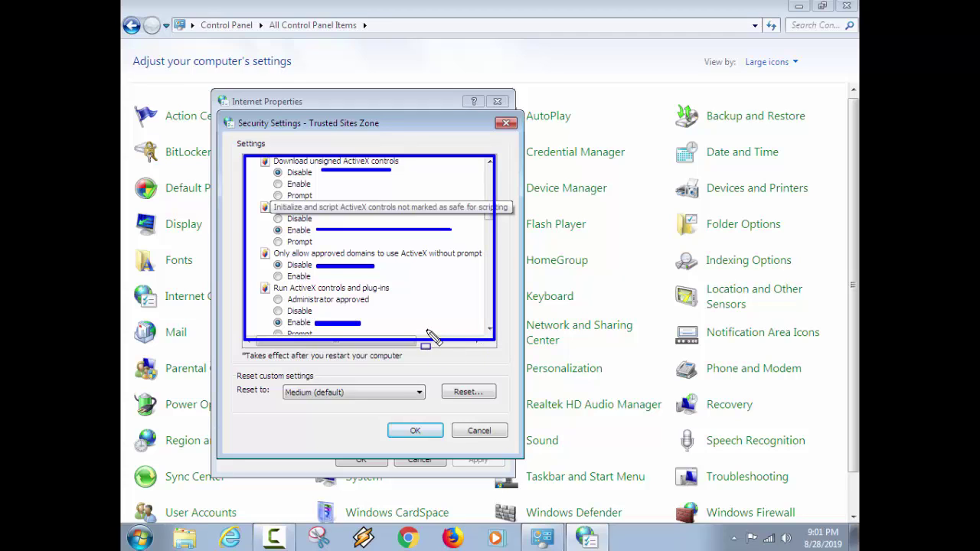
key("Escape")
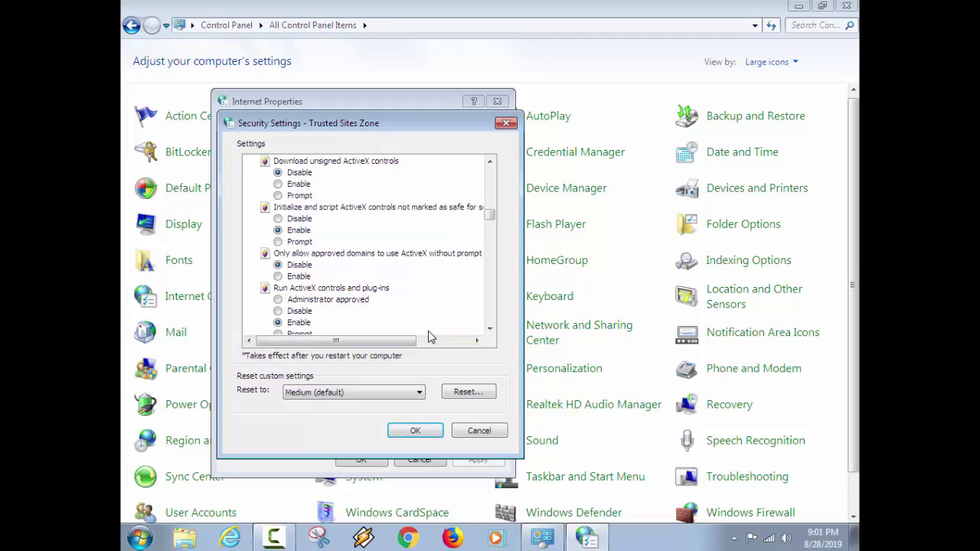
- Check the antimalware and safe-for-scripting ActiveX choices, plus the file download and font download choices under Downloads
left_click(490, 329)
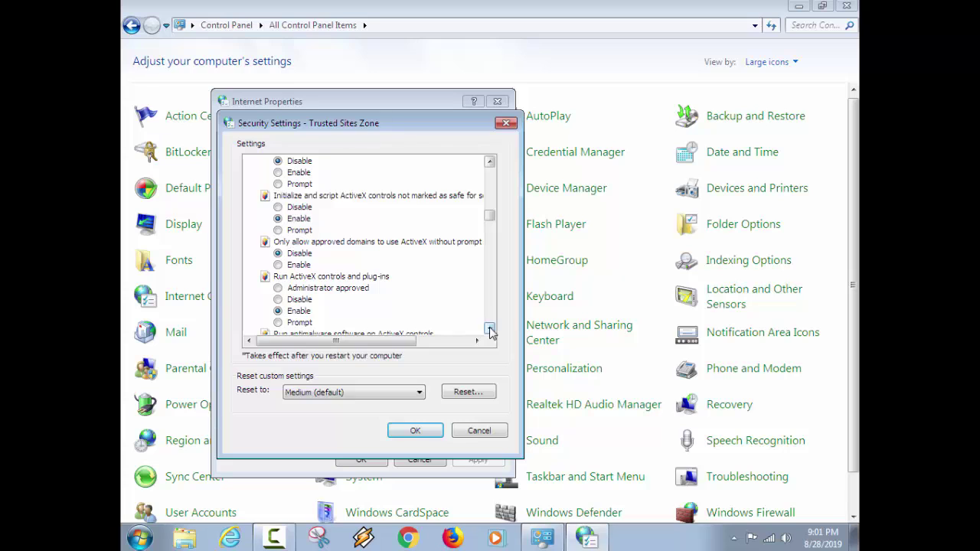
left_click(489, 329)
left_click(490, 329)
left_click(490, 329)
left_click(490, 329)
left_click(490, 329)
left_click(490, 329)
left_click(489, 329)
left_click(489, 330)
left_click(490, 329)
left_click(490, 330)
left_click(489, 330)
left_click(490, 329)
left_click(489, 329)
left_click(489, 330)
left_click(489, 329)
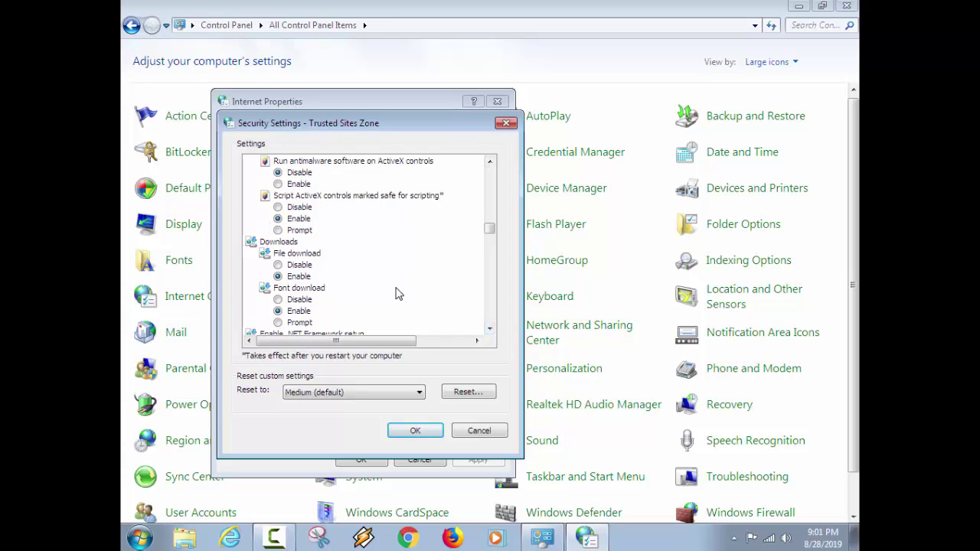
left_click_drag(316, 174, 355, 173)
left_click_drag(312, 218, 356, 219)
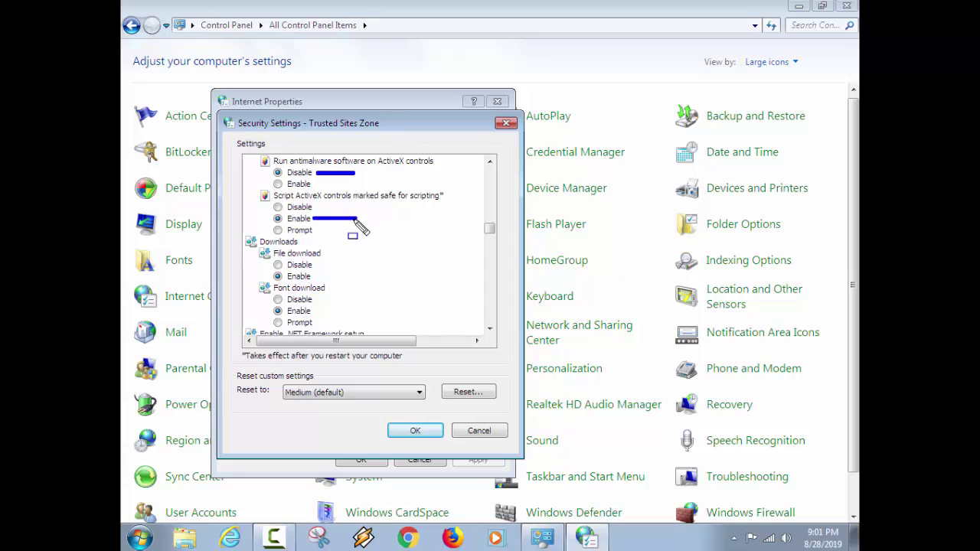
left_click_drag(314, 277, 390, 276)
left_click_drag(311, 312, 335, 311)
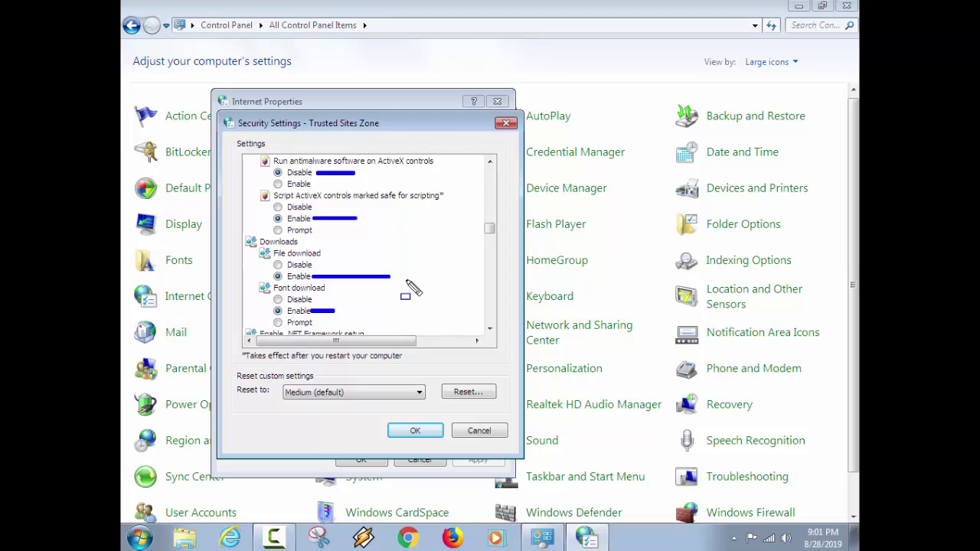
mouse_move(406, 280)
left_mouse_down()
mouse_move(422, 280)
mouse_move(424, 270)
left_mouse_up()
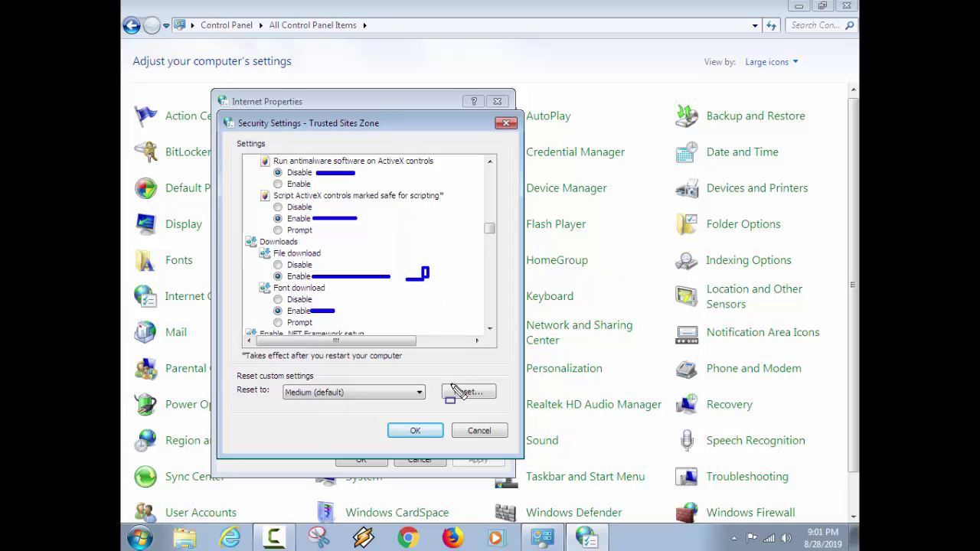
key("Escape")
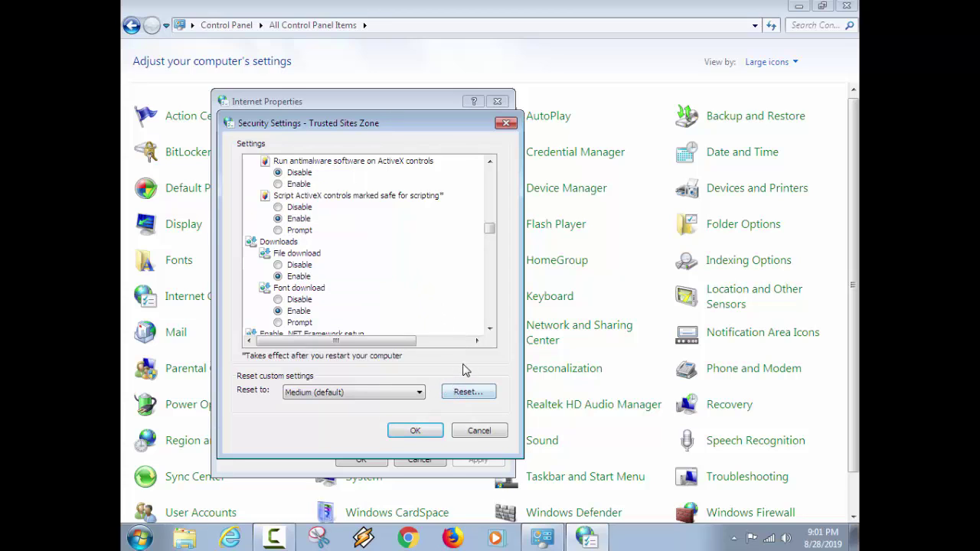
- Check the .NET Framework setup choice and the Miscellaneous choices for cross-domain data sources and dragging content between domains
left_click(491, 328)
left_click(490, 328)
left_click(490, 328)
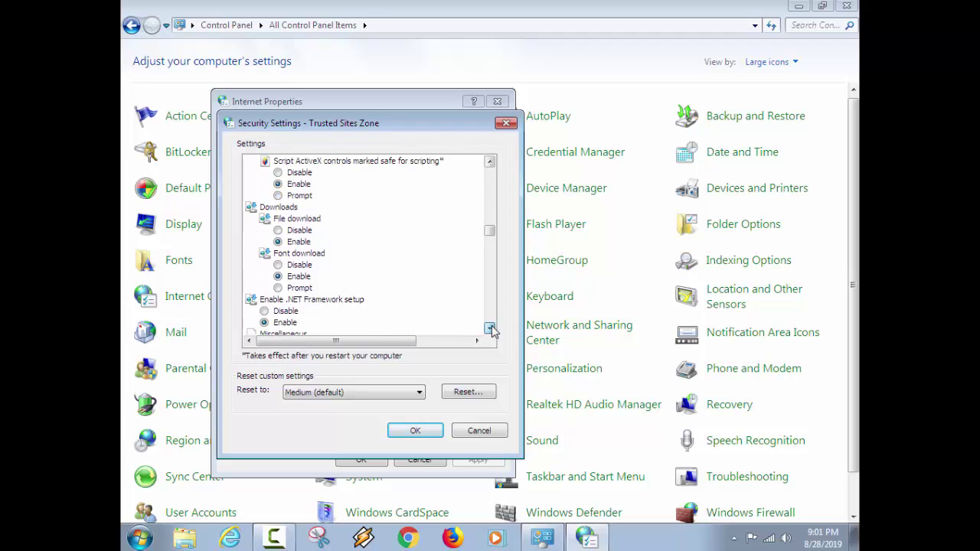
left_click(490, 328)
left_click(492, 326)
left_click(492, 326)
left_click(492, 326)
left_click(491, 326)
left_click(492, 326)
left_click(491, 326)
left_click(490, 327)
left_click(491, 328)
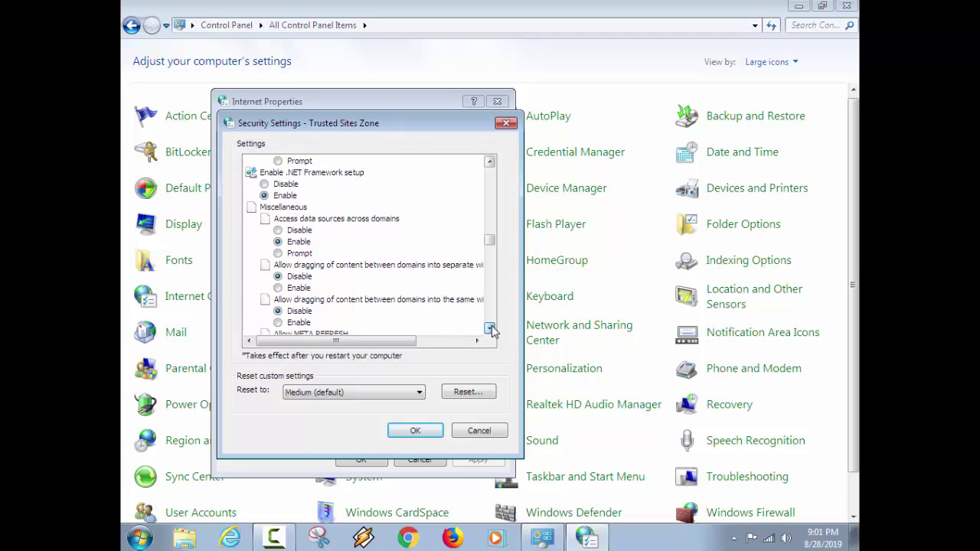
left_click(490, 328)
left_click(490, 328)
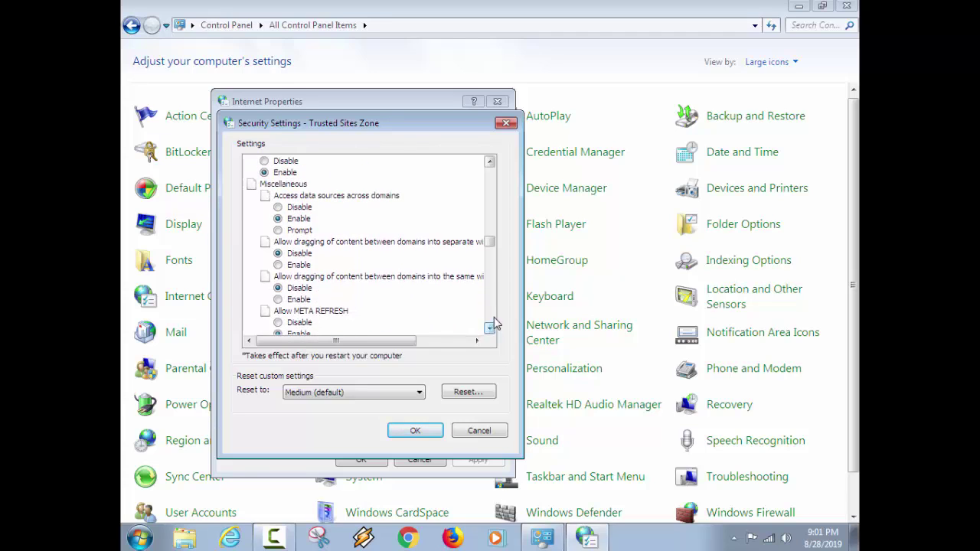
left_click(490, 162)
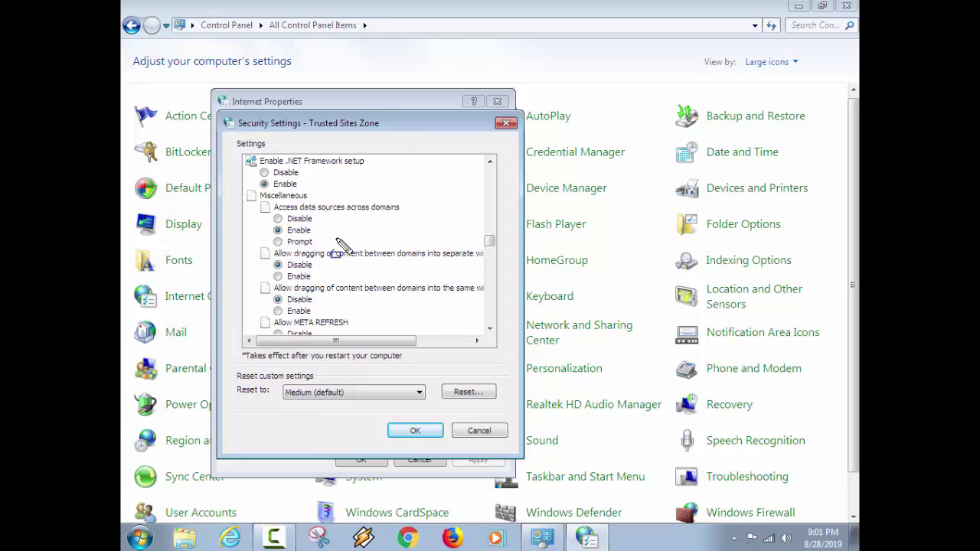
left_click_drag(305, 184, 327, 185)
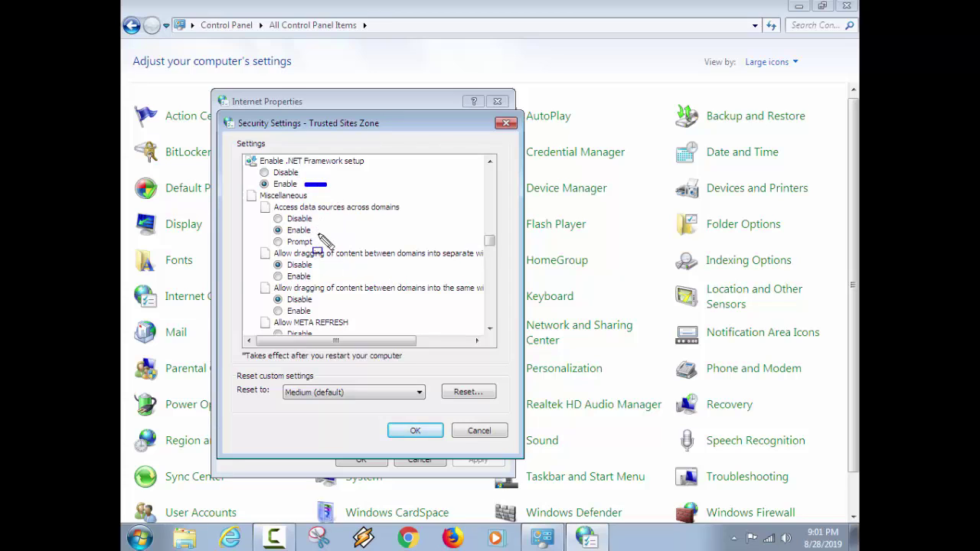
left_click_drag(313, 231, 341, 230)
left_click_drag(319, 265, 347, 265)
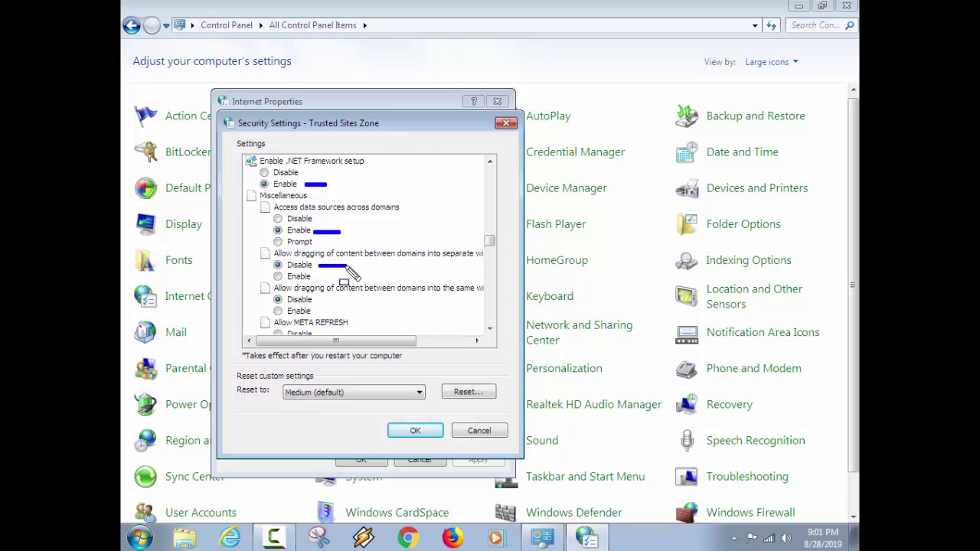
left_click_drag(315, 299, 340, 299)
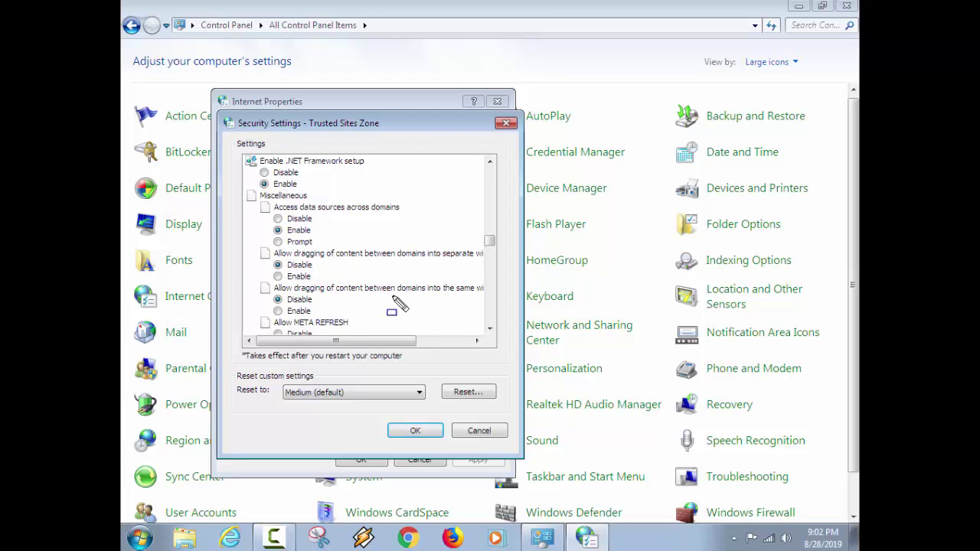
- Check the Miscellaneous choices for same-window dragging, META REFRESH, web browser control scripting, script-initiated windows, and restricted protocols for active content
left_click(489, 328)
left_click(492, 328)
left_click(492, 328)
left_click(492, 328)
left_click(492, 327)
left_click(492, 328)
left_click(492, 328)
left_click(490, 327)
left_click(490, 327)
left_click(490, 328)
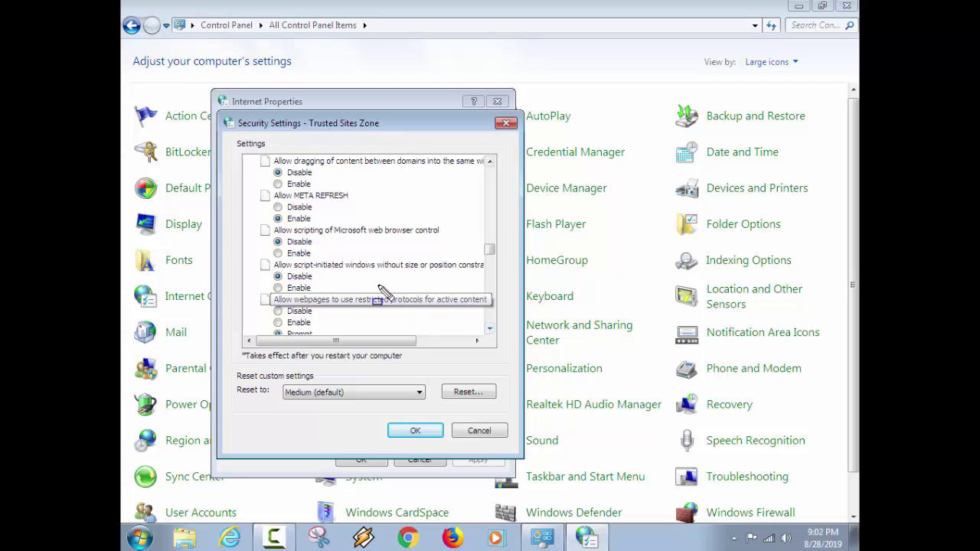
left_click_drag(315, 173, 346, 173)
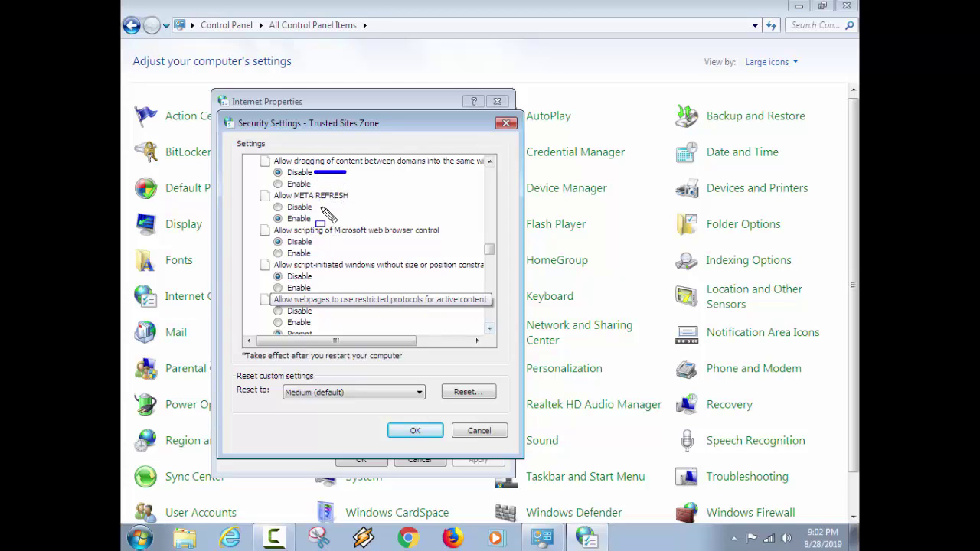
mouse_move(312, 218)
left_mouse_down()
mouse_move(355, 219)
mouse_move(352, 242)
left_mouse_up()
left_click_drag(317, 275, 381, 274)
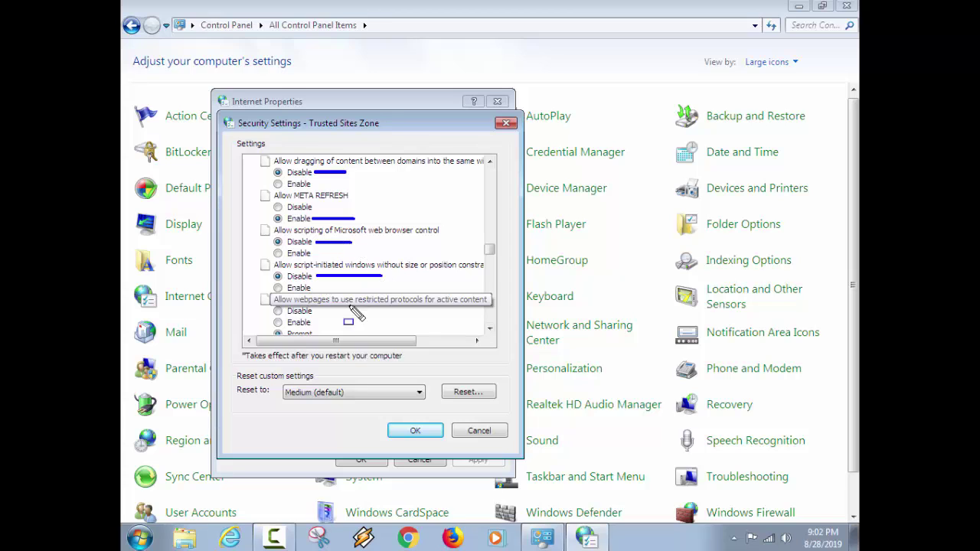
left_click_drag(317, 333, 371, 330)
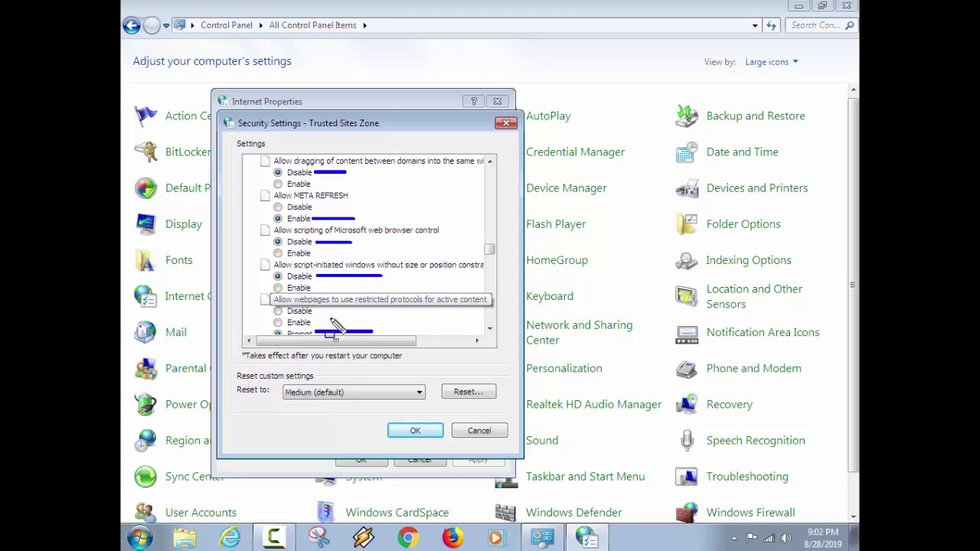
key("Escape")
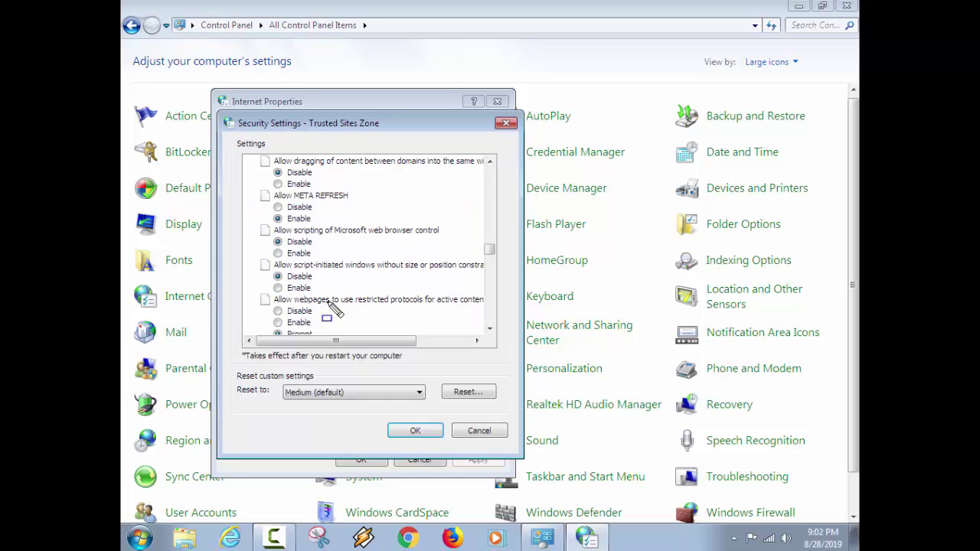
left_click_drag(318, 332, 336, 332)
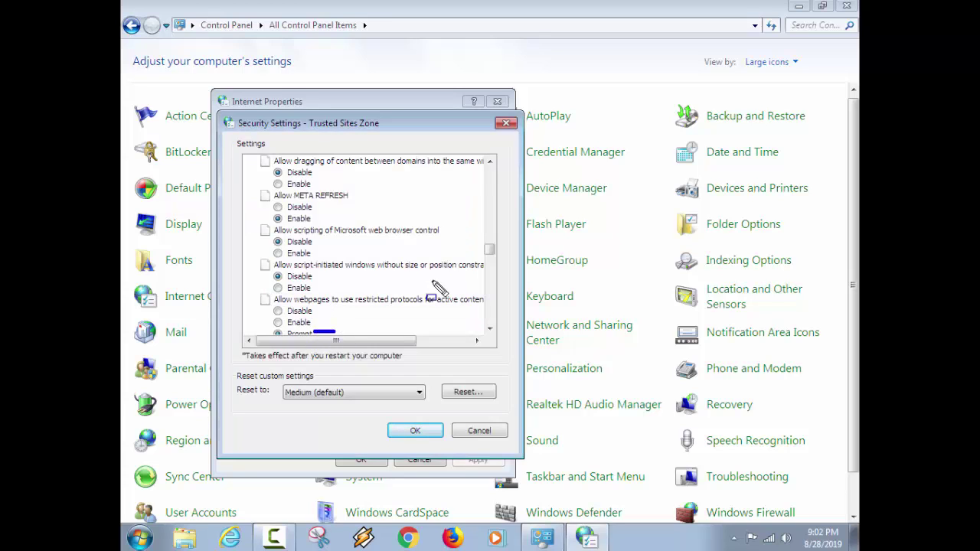
left_click_drag(317, 276, 353, 276)
mouse_move(318, 241)
left_mouse_down()
mouse_move(342, 241)
mouse_move(364, 217)
left_mouse_up()
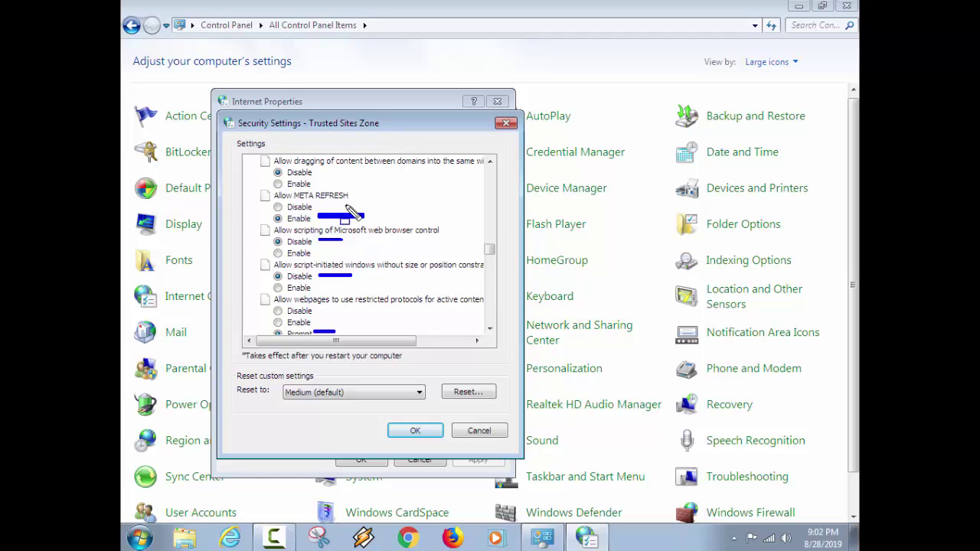
left_click_drag(337, 173, 340, 172)
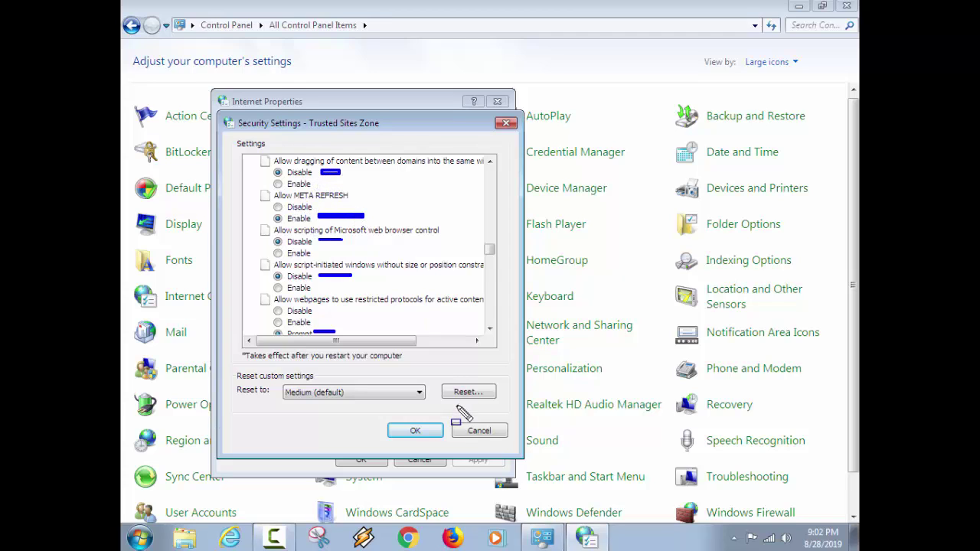
key("Escape")
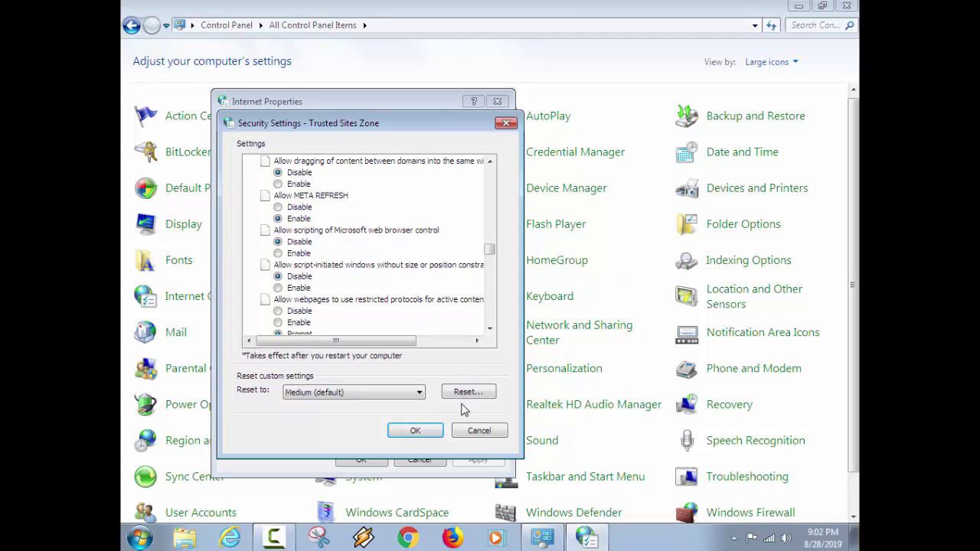
- Check the Miscellaneous choices for windows without address or status bars, mixed content, client certificate selection, and drag-and-drop or copy-and-paste of files
left_click(491, 329)
left_click(490, 329)
left_click(490, 330)
left_click(490, 329)
left_click(490, 330)
left_click(490, 329)
left_click(490, 330)
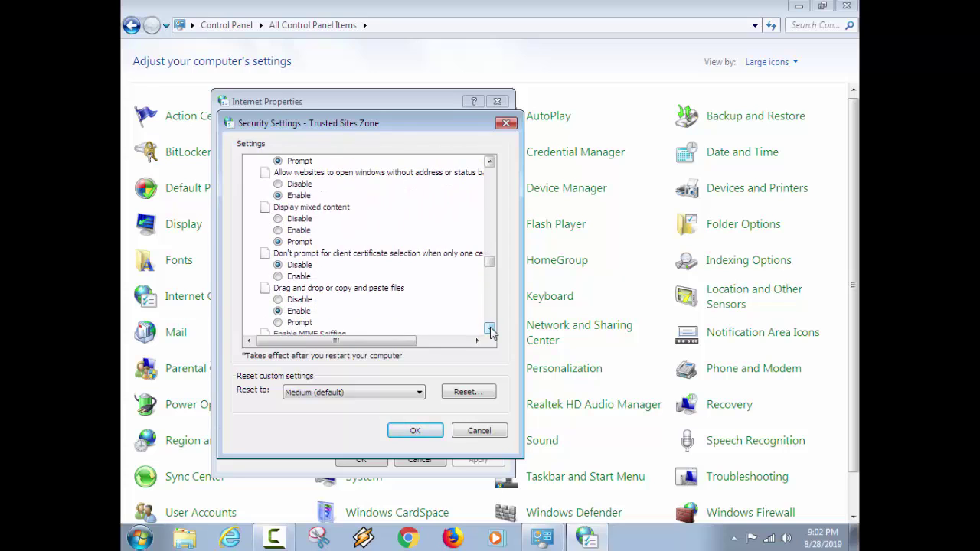
left_click(490, 330)
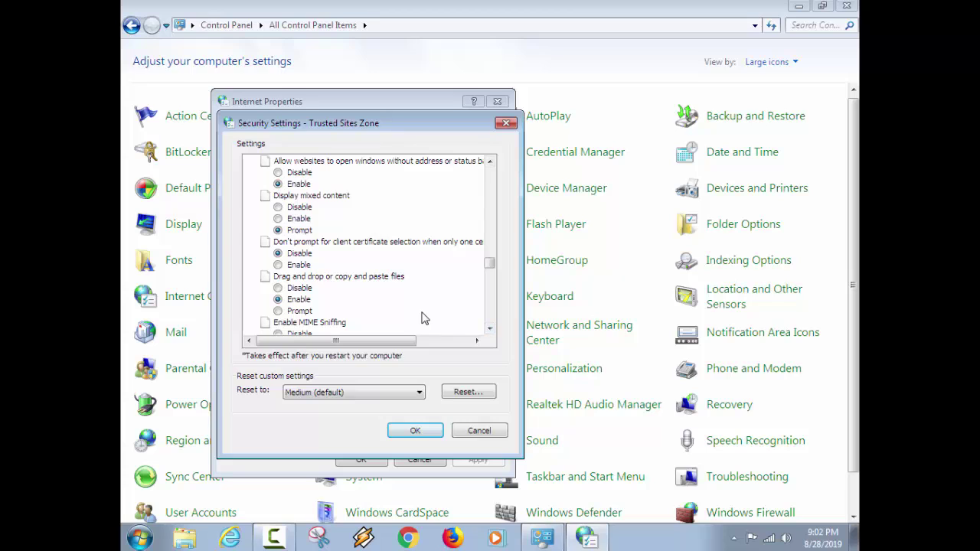
left_click_drag(317, 185, 371, 185)
left_click_drag(319, 229, 441, 230)
left_click_drag(320, 254, 378, 253)
left_click_drag(318, 300, 358, 299)
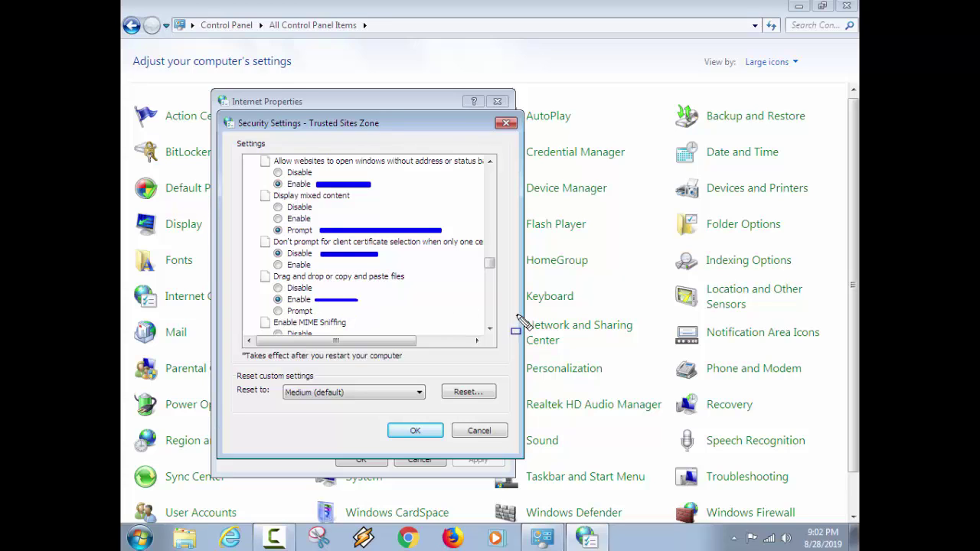
key("Escape")
- Check the choices for MIME sniffing, including the local directory path in uploads, launching applications and unsafe files, and launching programs in an IFRAME
left_click(489, 331)
left_click(489, 331)
left_click(489, 331)
left_click(490, 330)
left_click(489, 331)
left_click(489, 331)
left_click(489, 331)
left_click(489, 331)
left_click(490, 331)
left_click(489, 331)
left_click(489, 331)
left_click(489, 331)
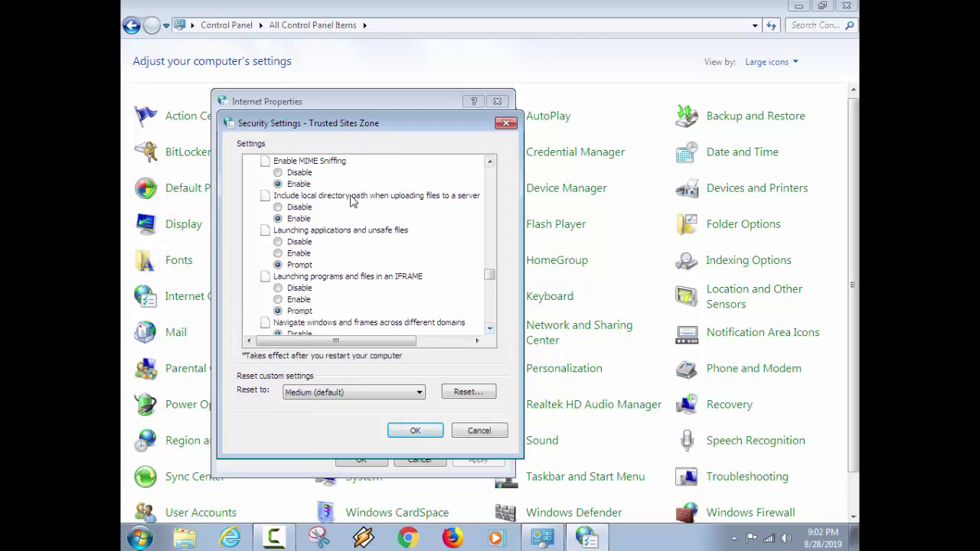
left_click_drag(313, 185, 342, 185)
left_click_drag(312, 218, 348, 218)
left_click_drag(314, 264, 359, 264)
left_click_drag(317, 312, 355, 311)
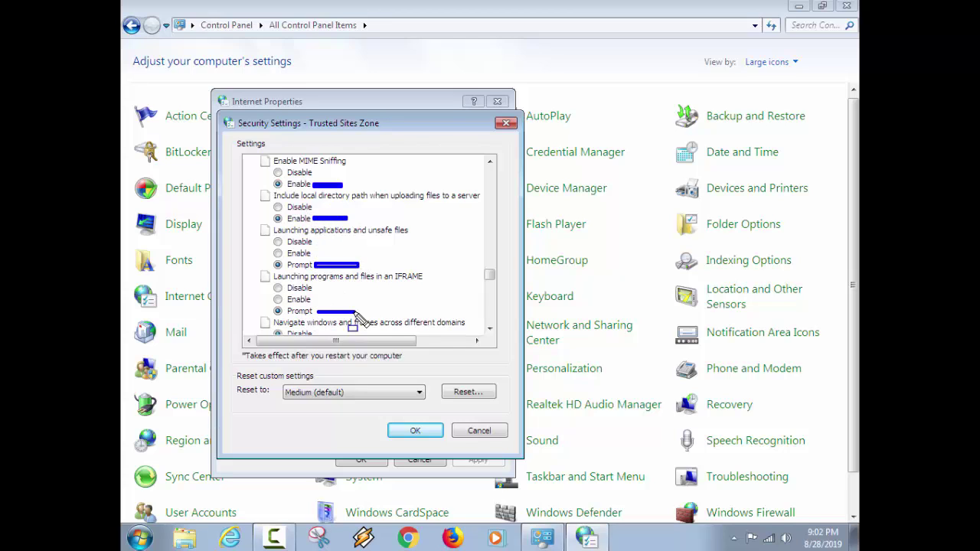
- Check the choices for navigating windows and frames across domains, rendering legacy filters, submitting non-encrypted form data, and using the Pop-up Blocker
left_click(490, 328)
left_click(490, 328)
left_click(490, 328)
left_click(490, 328)
left_click(490, 328)
left_click(490, 329)
left_click(490, 328)
left_click(490, 328)
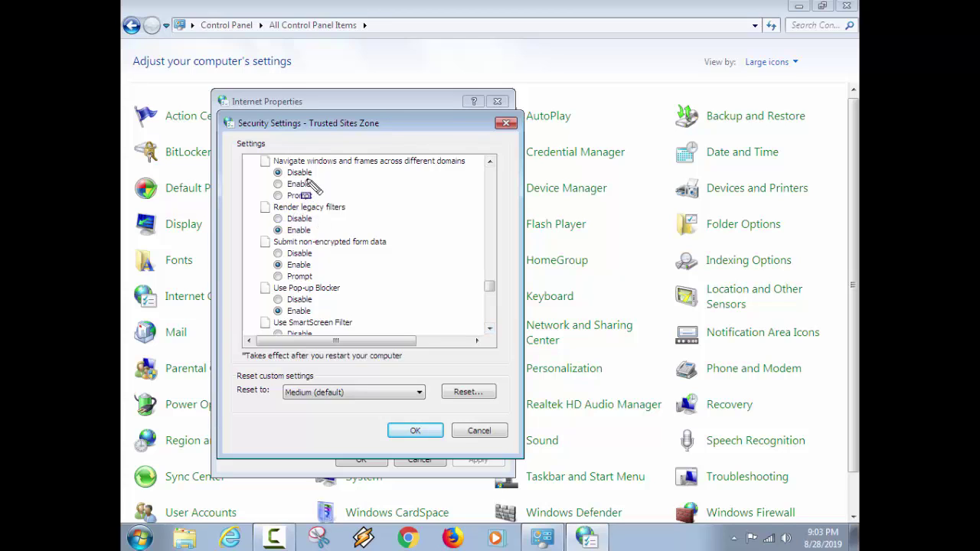
left_click_drag(313, 172, 338, 172)
left_click_drag(315, 228, 357, 228)
left_click_drag(315, 266, 346, 266)
left_click_drag(313, 310, 381, 309)
key("Escape")
- Check the choices for SmartScreen Filter, userdata persistence, and websites in less privileged zones, plus Active scripting under Scripting
left_click(490, 331)
left_click(490, 330)
left_click(490, 330)
left_click(490, 331)
left_click(490, 331)
left_click(490, 331)
left_click(490, 331)
left_click(490, 331)
left_click(490, 331)
left_click(490, 331)
left_click(490, 331)
left_click(490, 331)
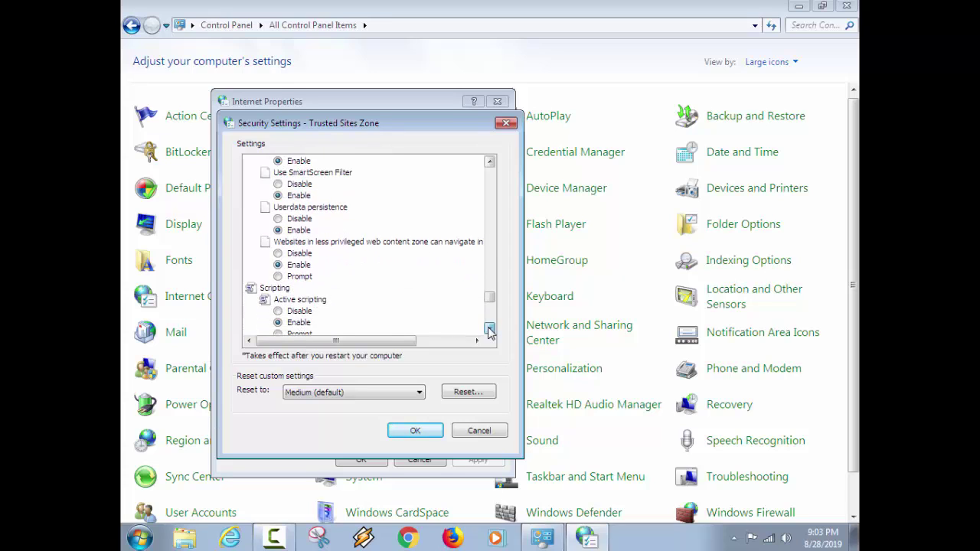
left_click(490, 331)
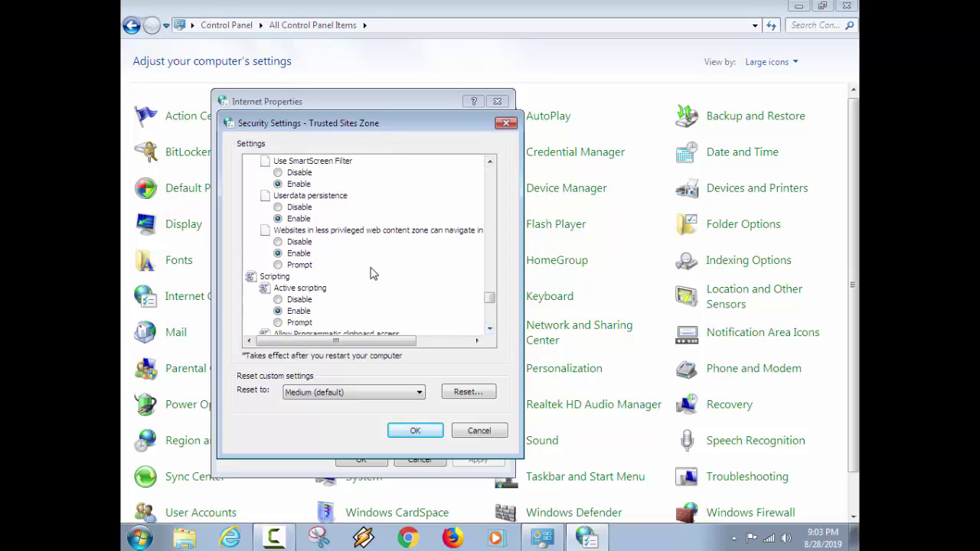
left_click_drag(312, 184, 344, 185)
left_click_drag(310, 184, 337, 184)
left_click_drag(315, 219, 356, 218)
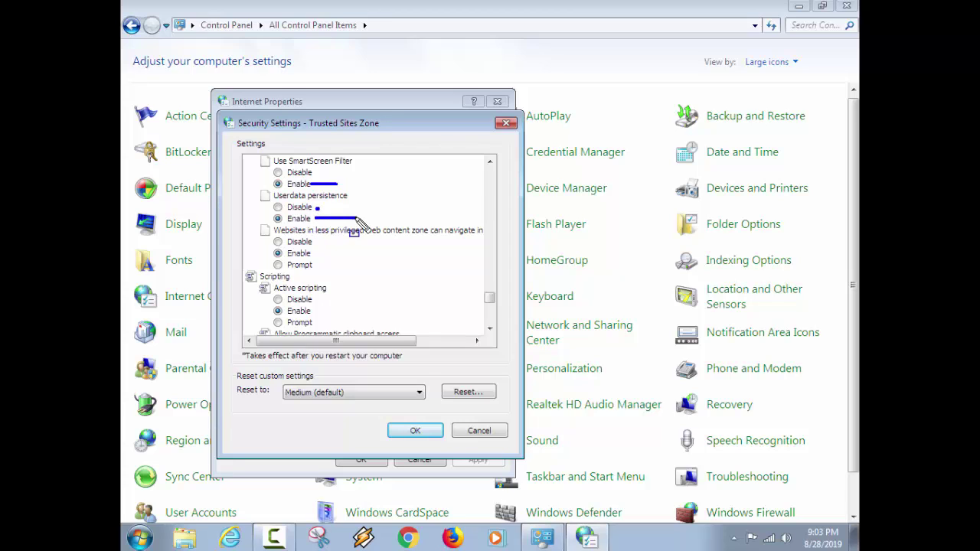
left_click_drag(314, 254, 388, 254)
left_click_drag(315, 311, 360, 311)
key("Escape")
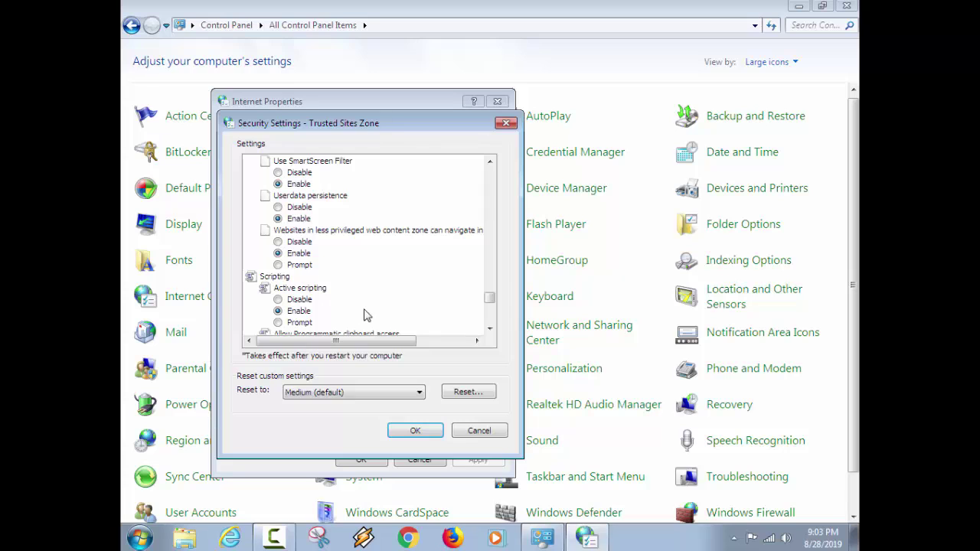
- Check the Scripting choices for programmatic clipboard access, status bar updates, scripted window prompts, the XSS filter, and scripting of Java applets
left_click(490, 328)
left_click(490, 328)
left_click(490, 327)
left_click(490, 328)
left_click(490, 328)
left_click(490, 327)
left_click(490, 328)
left_click(490, 327)
left_click(490, 327)
left_click(491, 328)
left_click(490, 327)
left_click(490, 328)
left_click(490, 328)
left_click(490, 327)
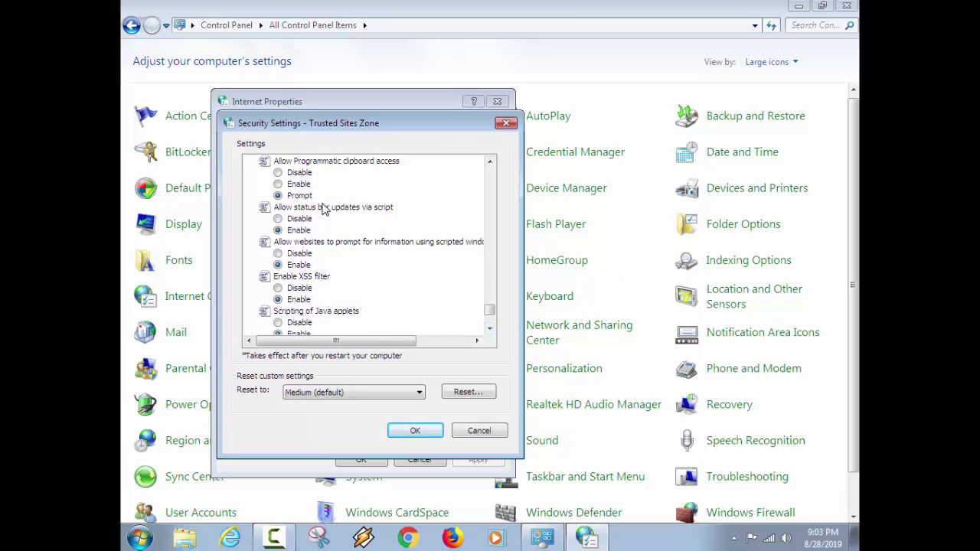
left_click_drag(314, 197, 362, 197)
left_click_drag(319, 231, 375, 231)
left_click_drag(319, 265, 369, 265)
left_click_drag(315, 299, 320, 299)
left_click_drag(314, 335, 364, 335)
- Check the Logon choice under User Authentication at the end of the security settings list
left_click(489, 328)
left_click(489, 329)
left_click(489, 329)
left_click(489, 329)
left_click(489, 329)
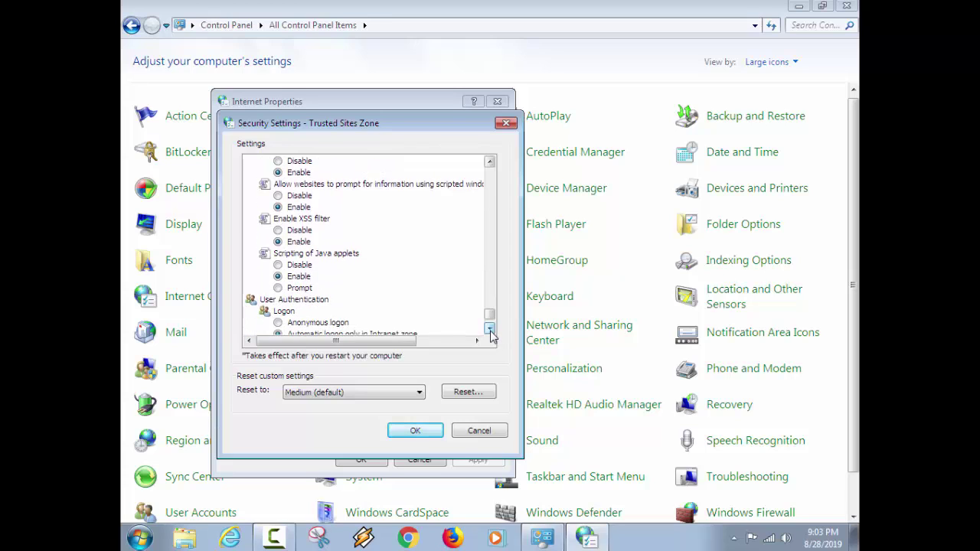
left_click(489, 329)
left_click(489, 329)
left_click(489, 328)
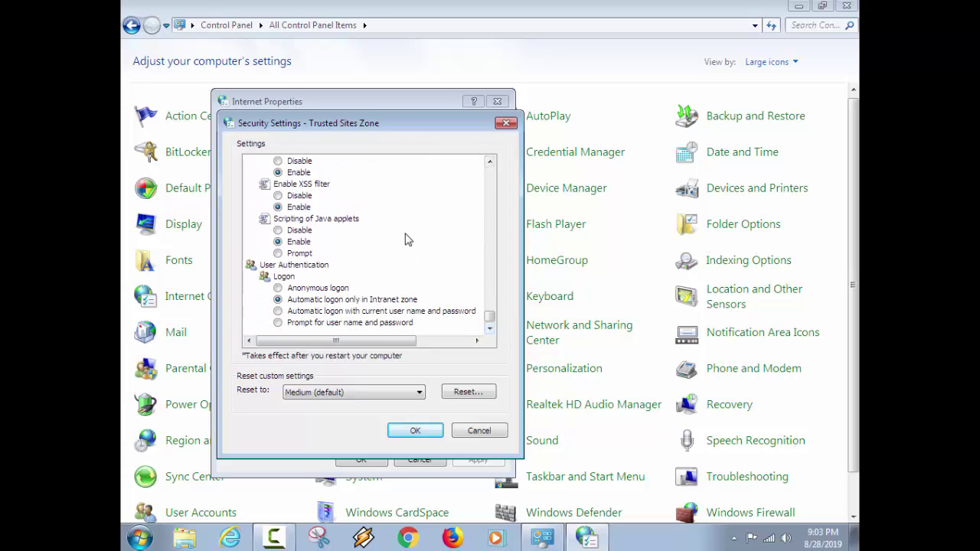